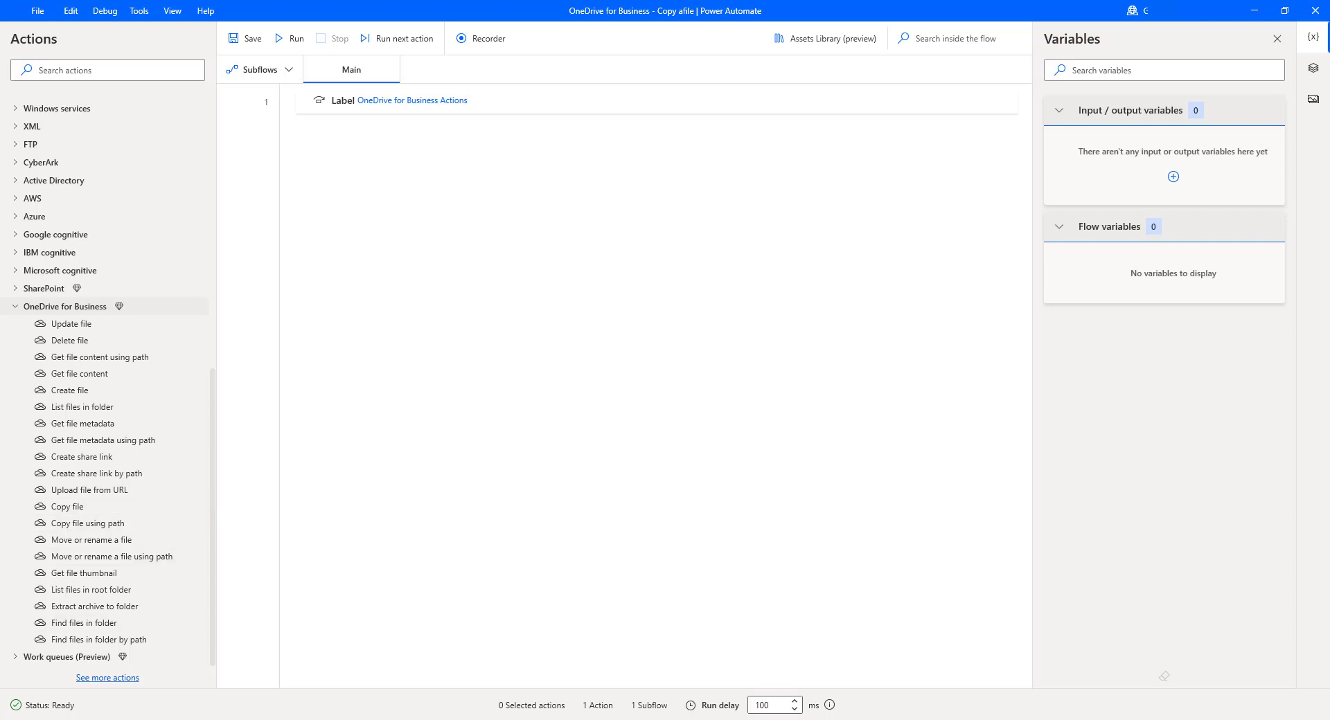
Switch to the Chrome window showing the OneDrive My files listing
key("alt+Tab")
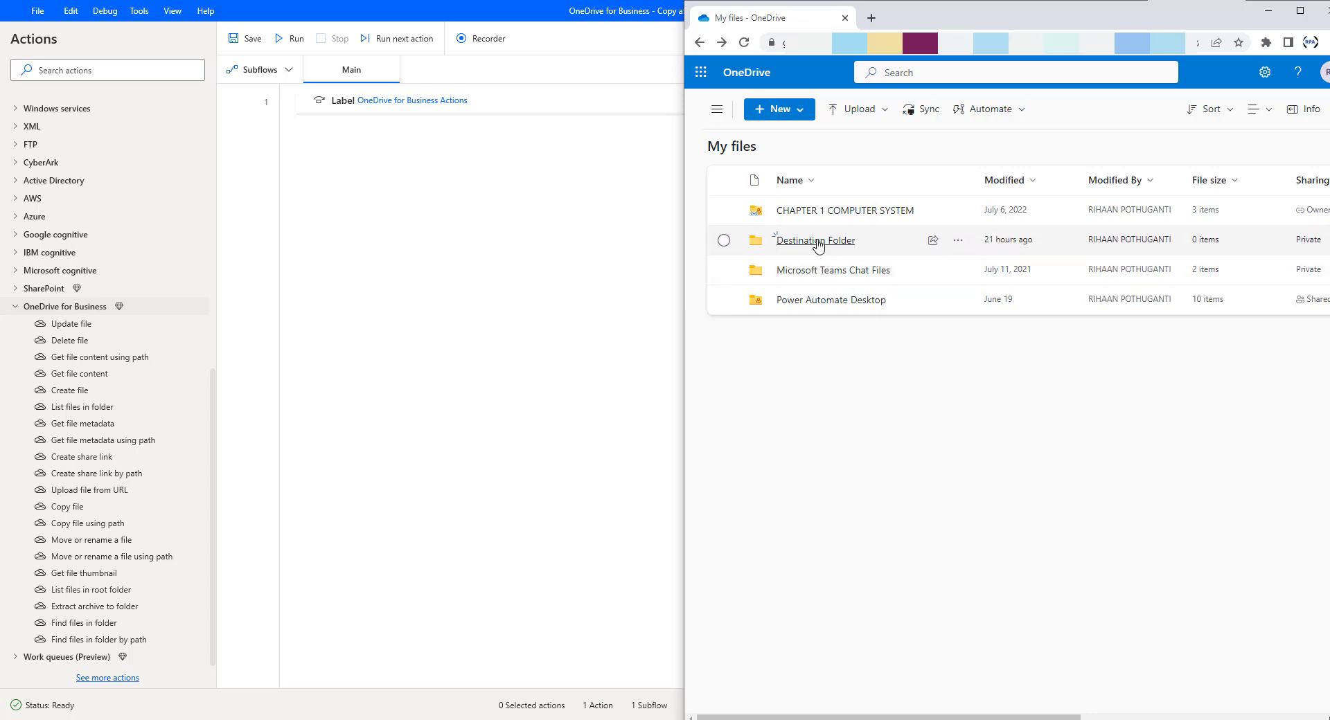
Check the Power Automate Desktop folder for PAD.docx and Destination Folder's contents, then return to the flow
left_click(807, 300)
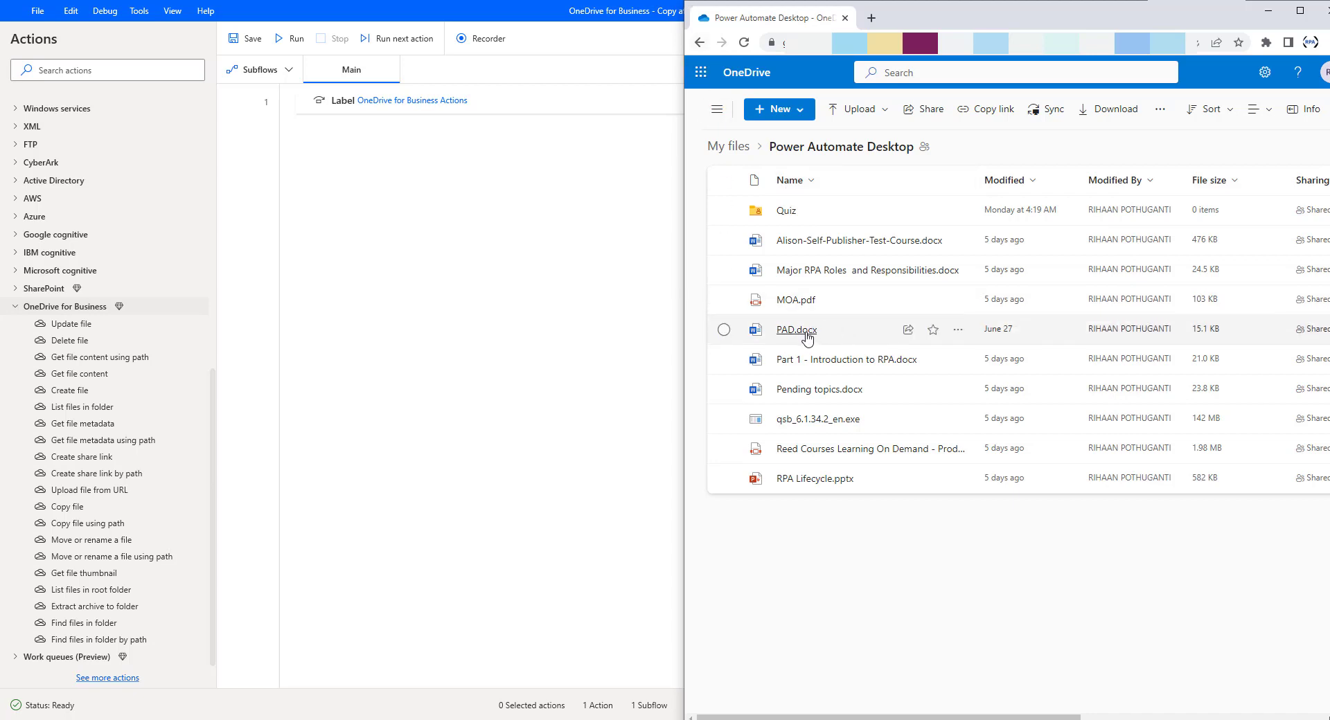
left_click(699, 43)
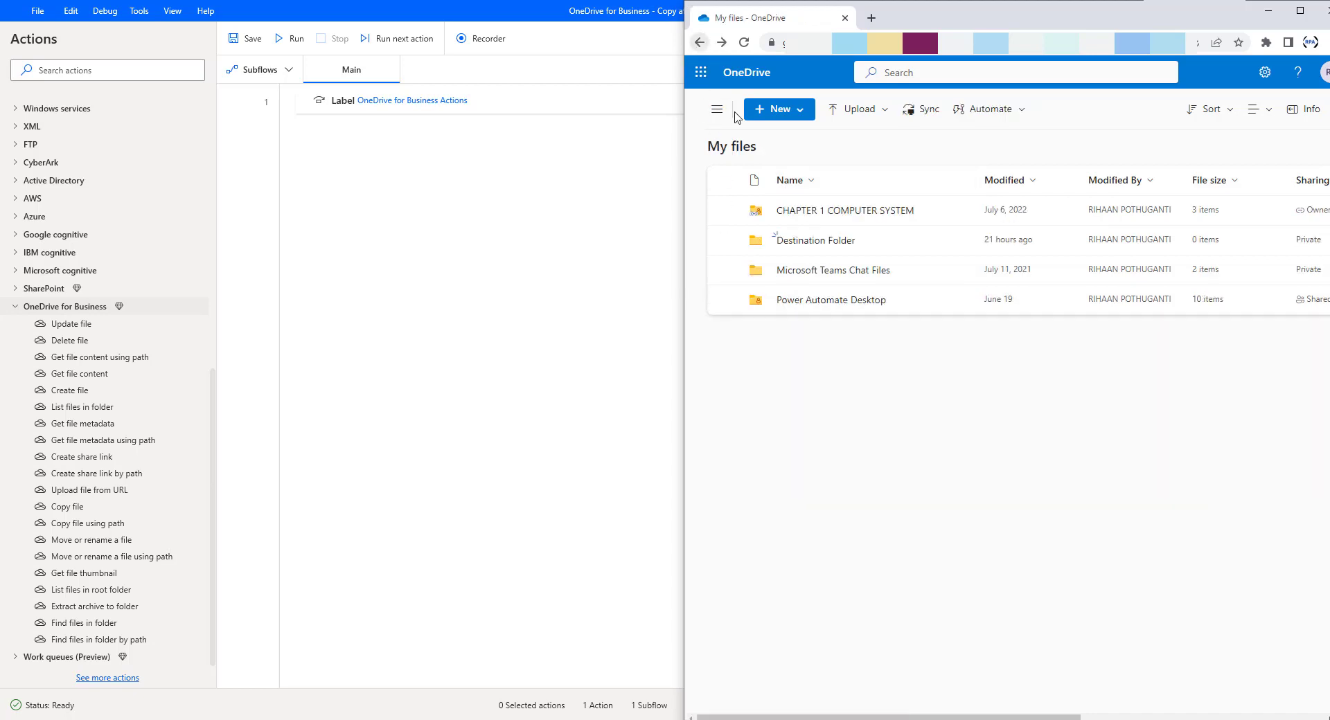
left_click(820, 242)
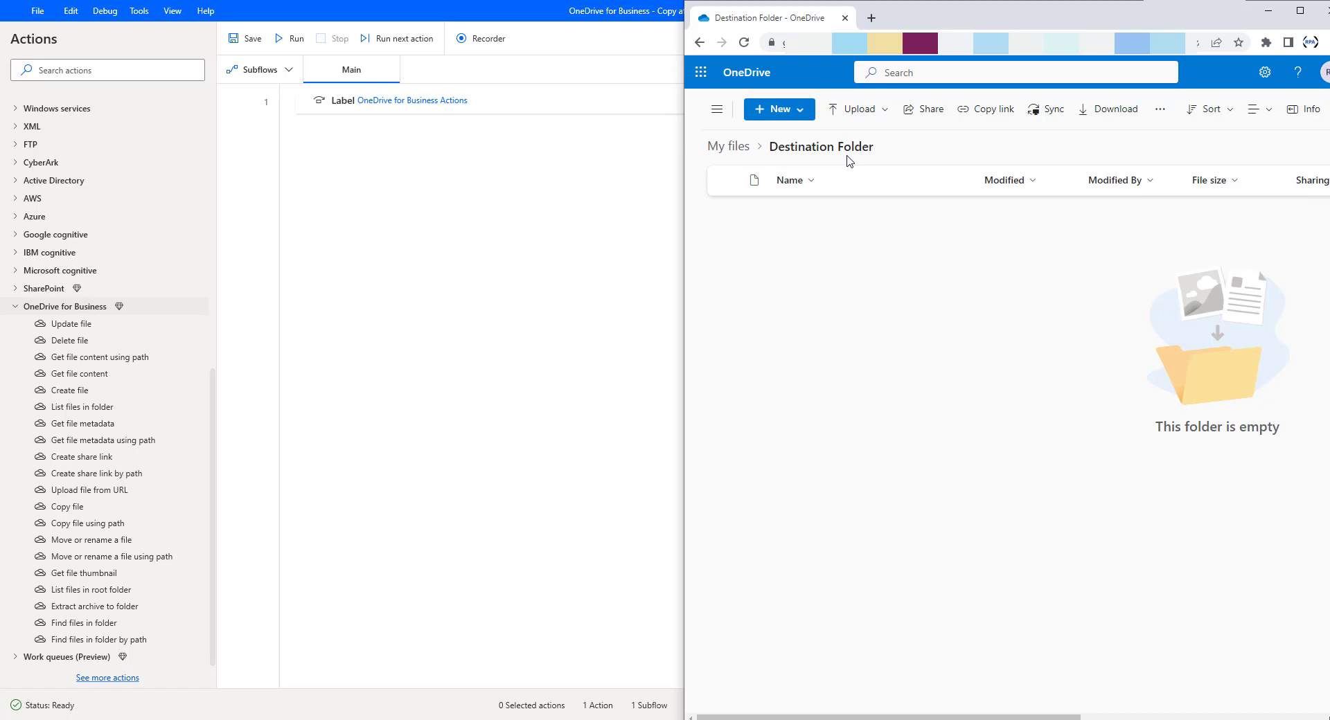
left_click(498, 284)
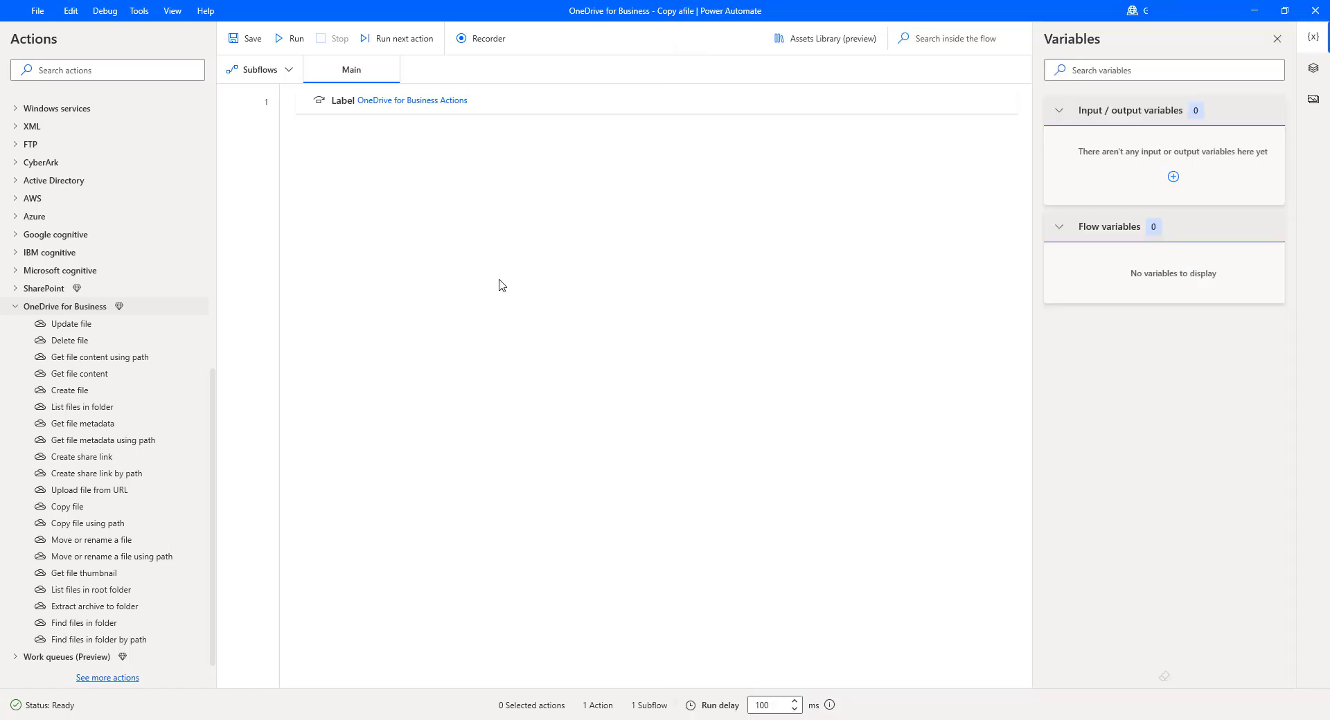
Add the OneDrive for Business Copy file action below the Label and browse for its file
left_click_drag(82, 513, 435, 432)
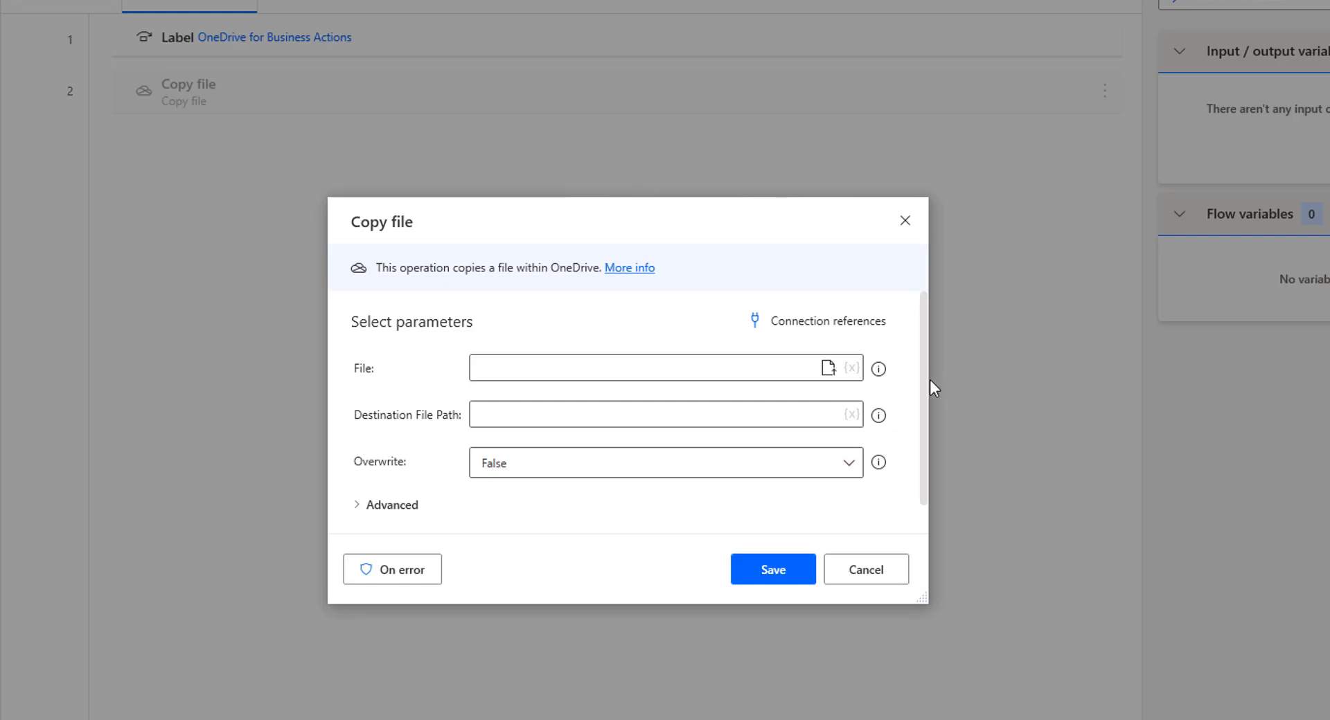
left_click(832, 377)
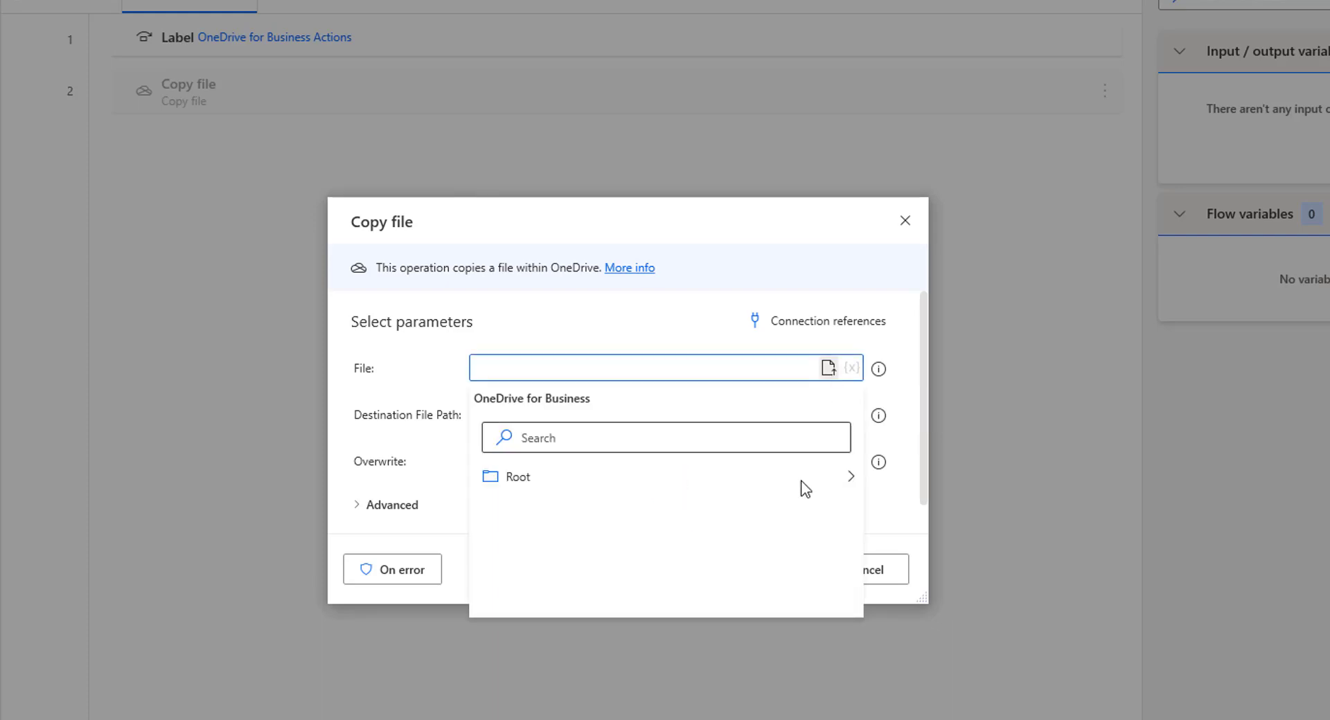
Pick Root > Power Automate Desktop > PAD.docx as the Copy file source
left_click(847, 477)
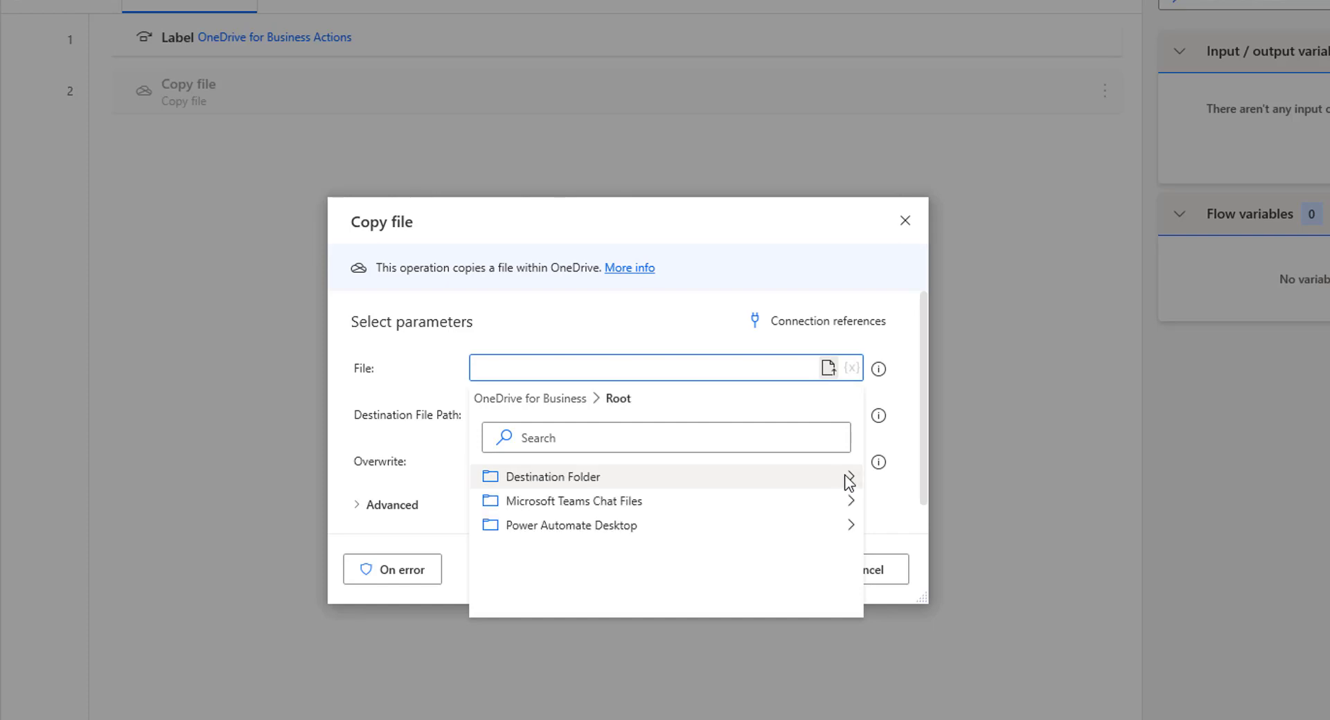
left_click(850, 526)
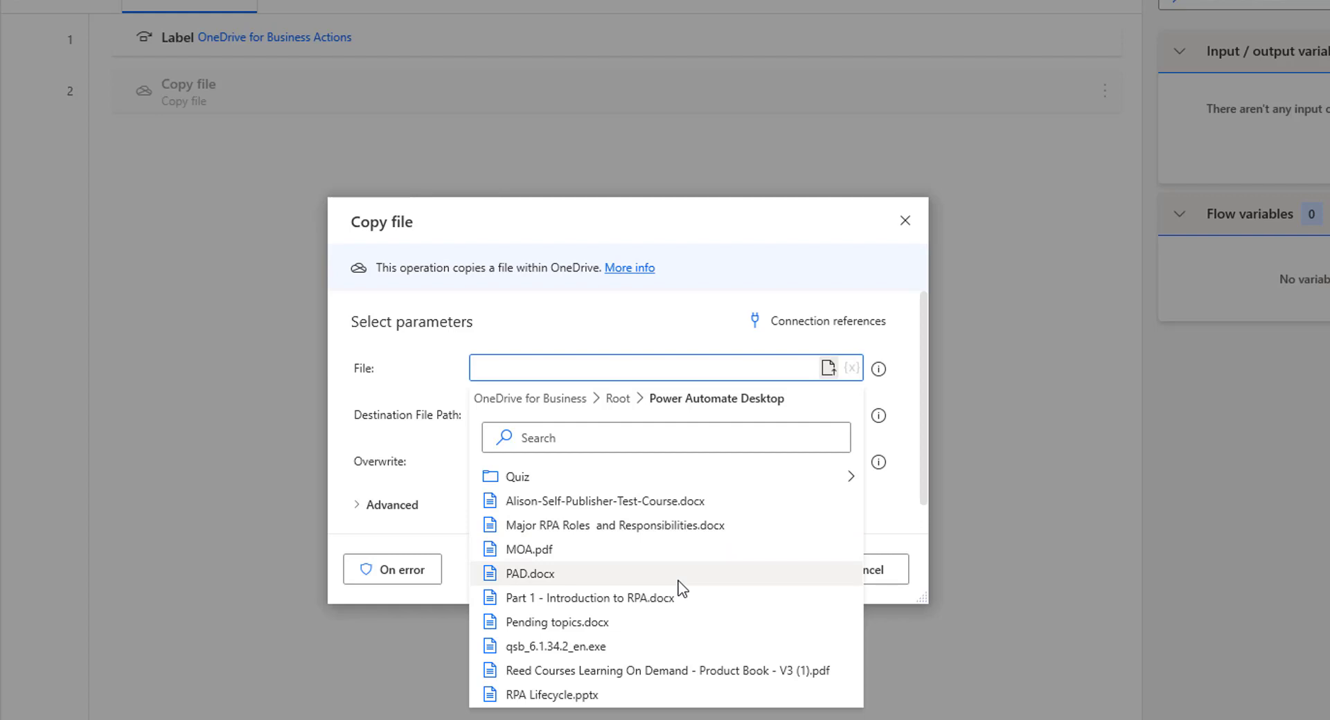
left_click(679, 580)
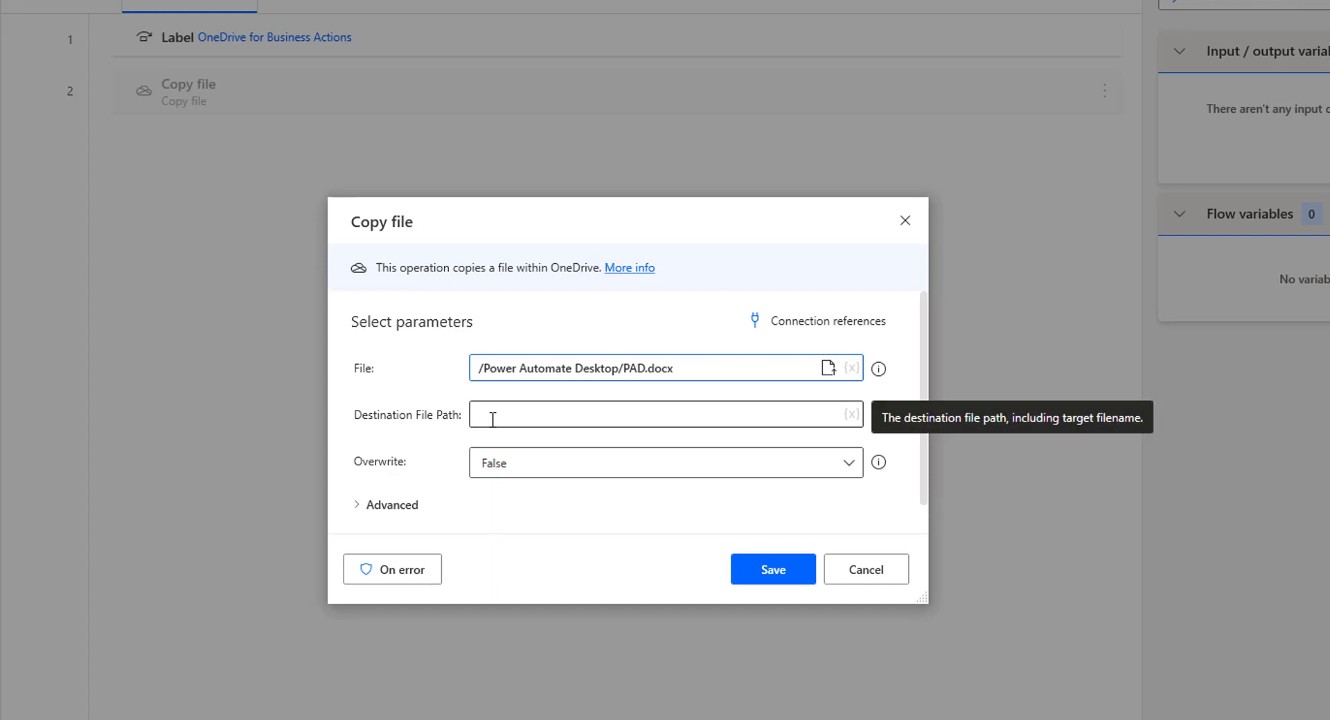
Enter /Destination Folder/ in the Destination File Path field
left_click_drag(674, 368, 612, 364)
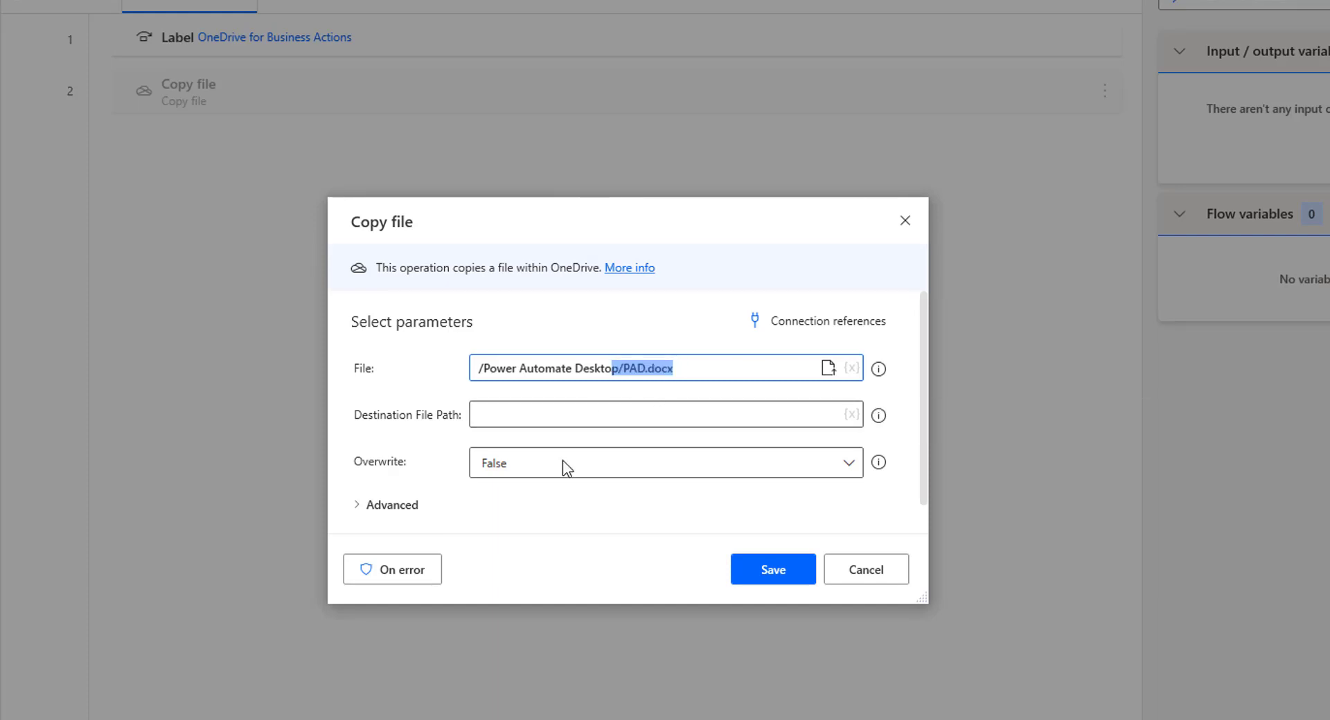
left_click(534, 416)
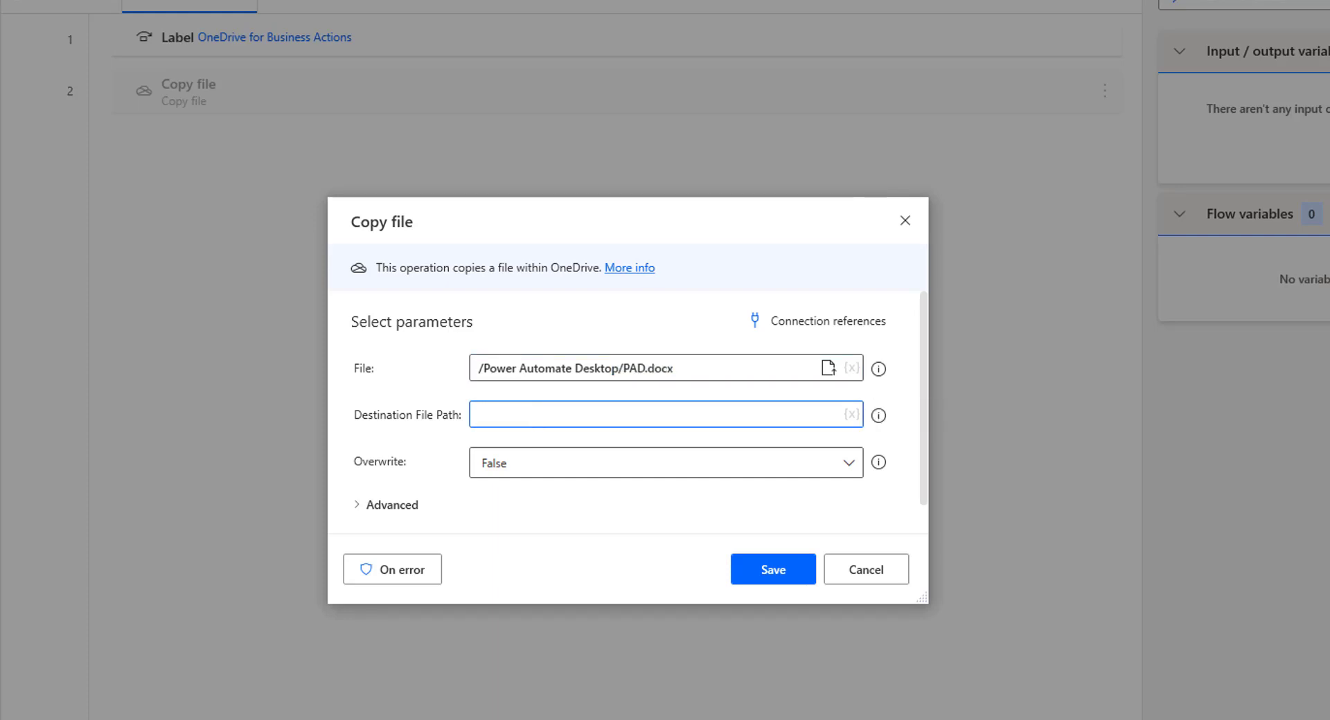
key("alt+Tab")
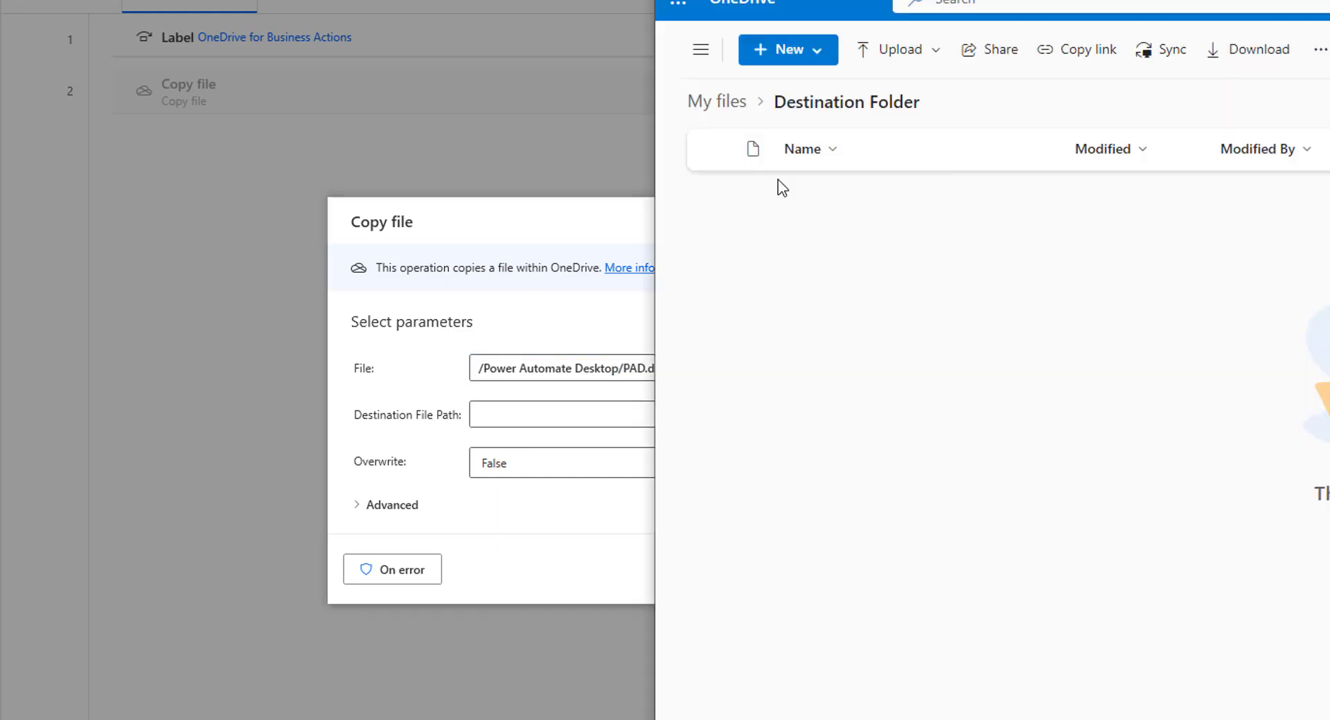
key("alt+Tab")
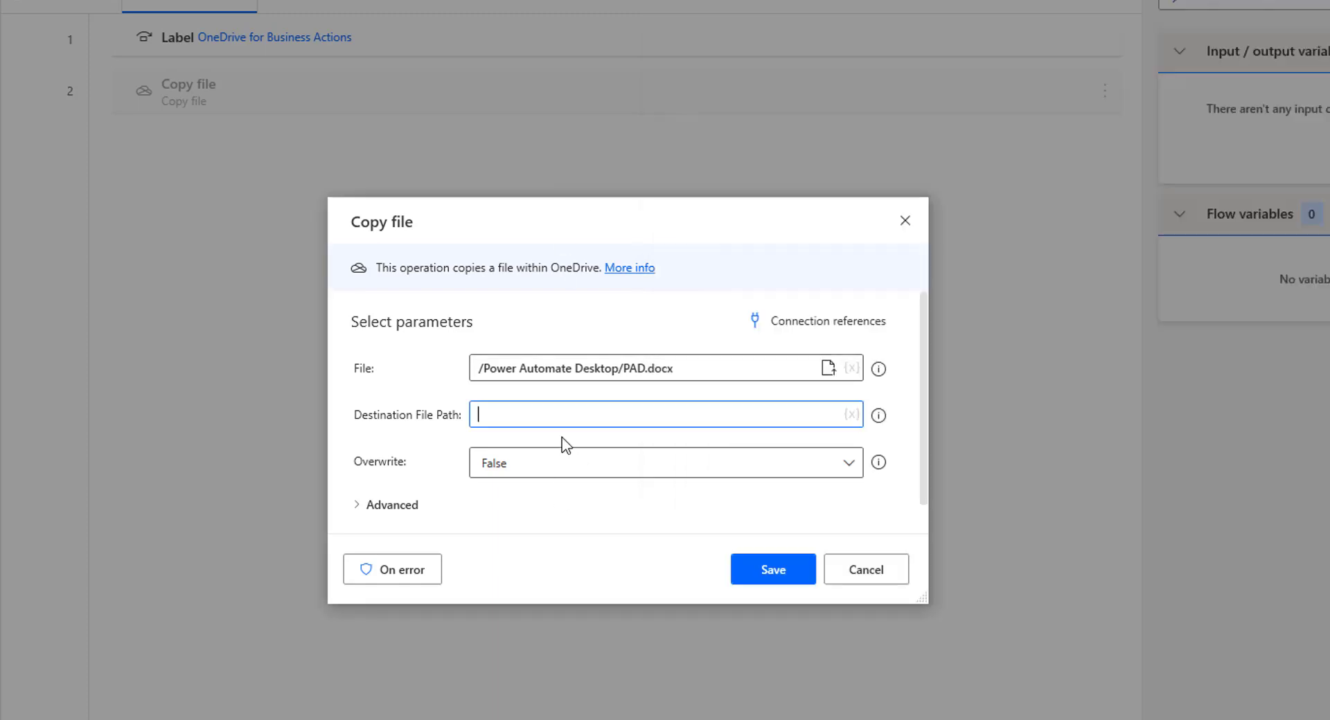
type("/Destination Folder/")
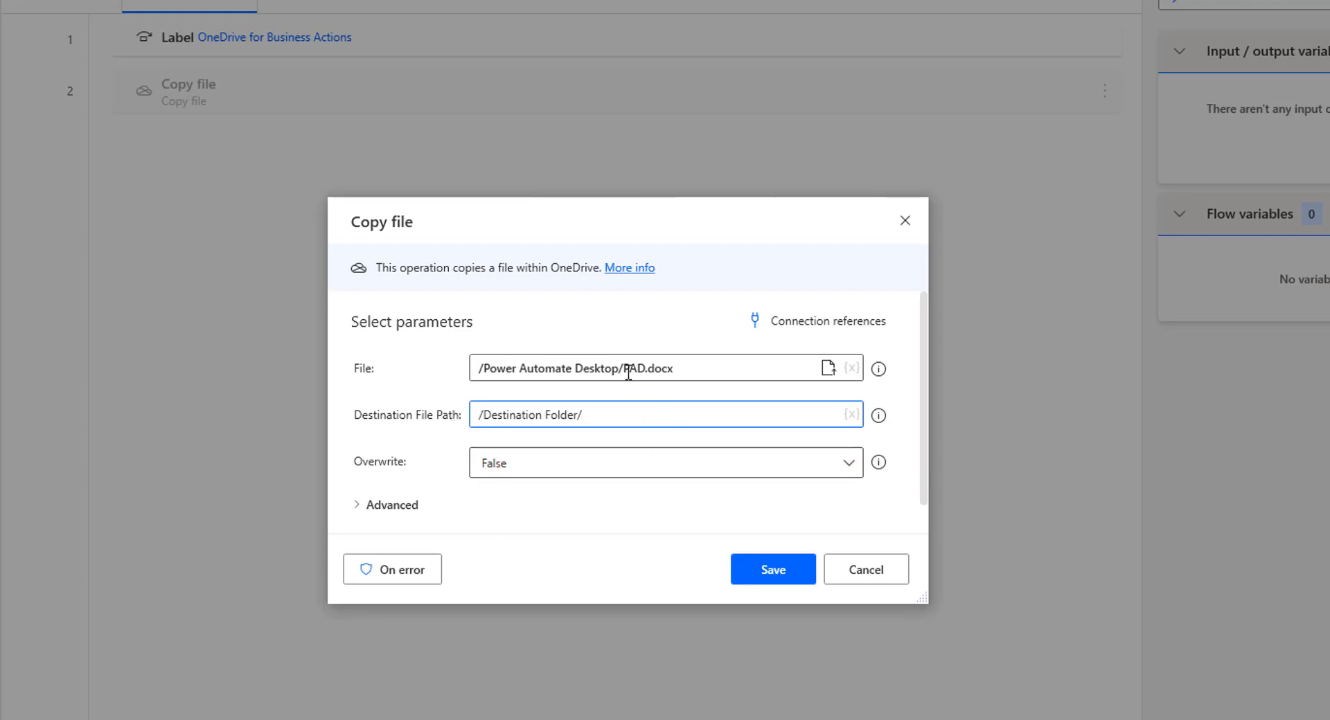
Append PowerDoc.docx so the destination reads /Destination Folder/PowerDoc.docx
double_click(658, 368)
left_click(674, 363)
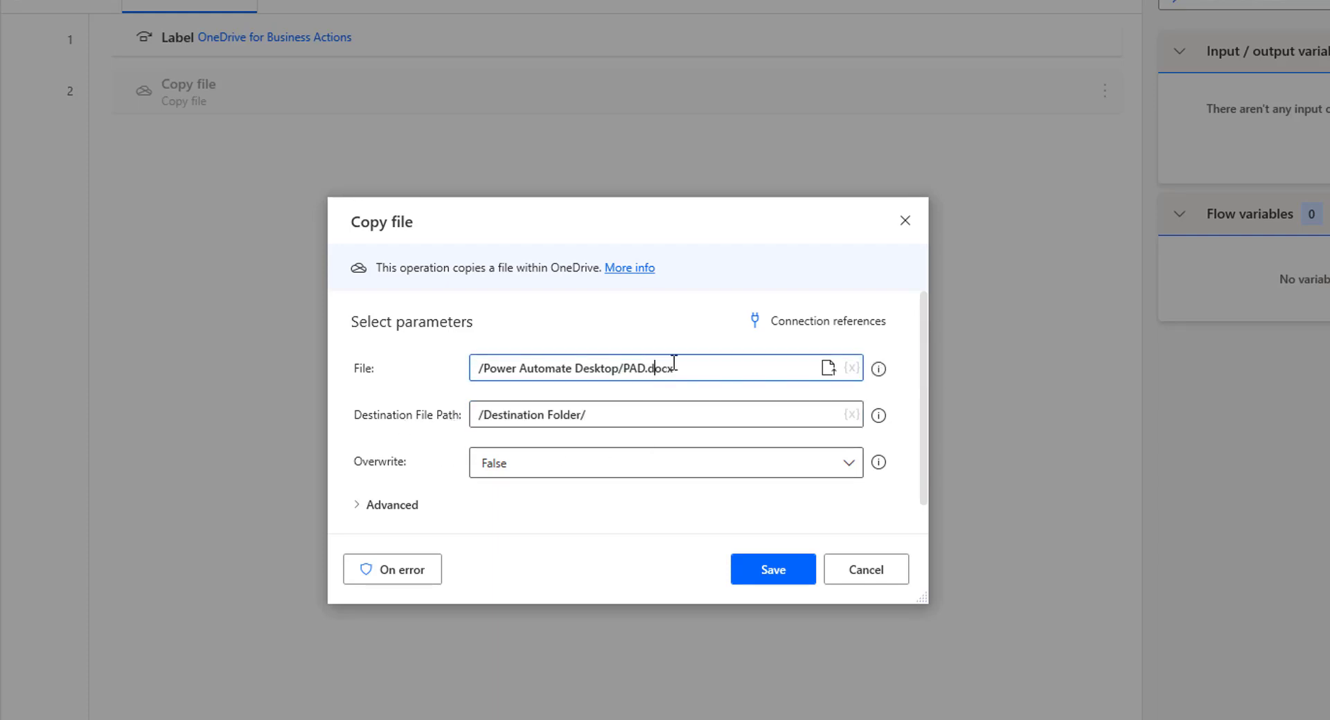
left_click(629, 415)
type("PowerDoc.docx")
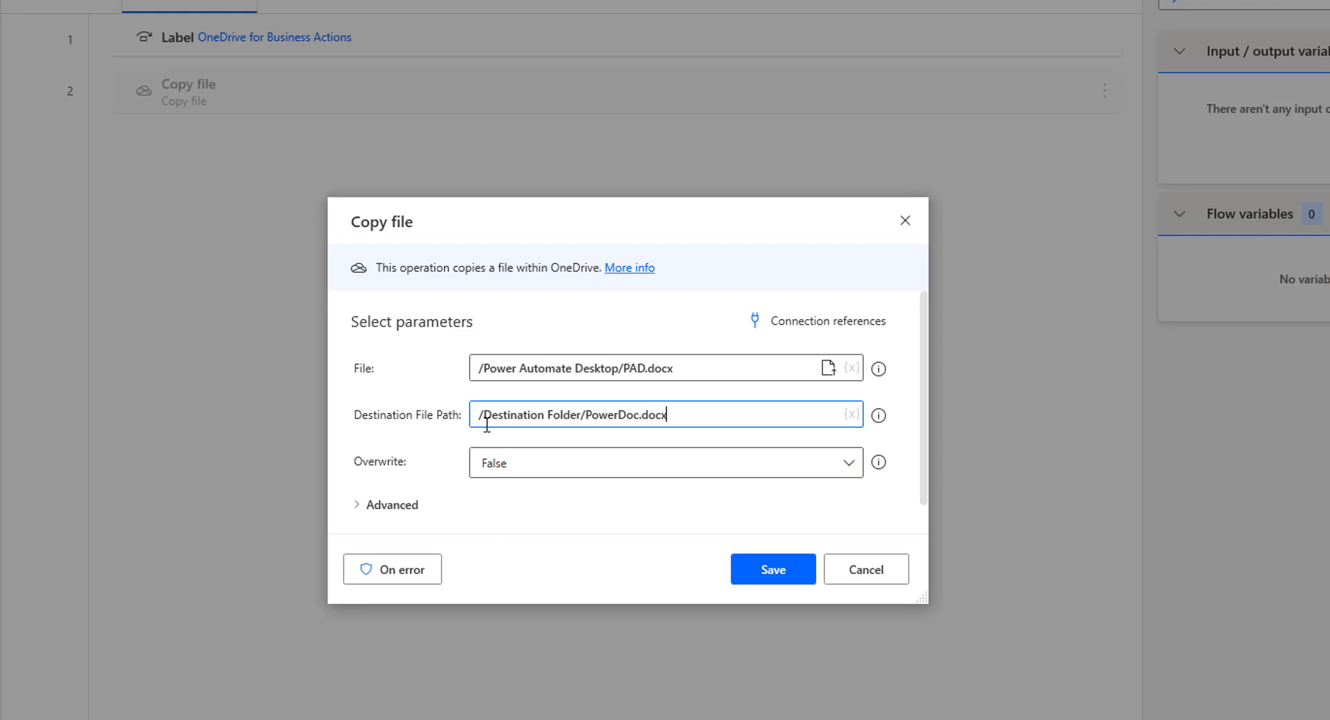
left_click_drag(483, 414, 589, 415)
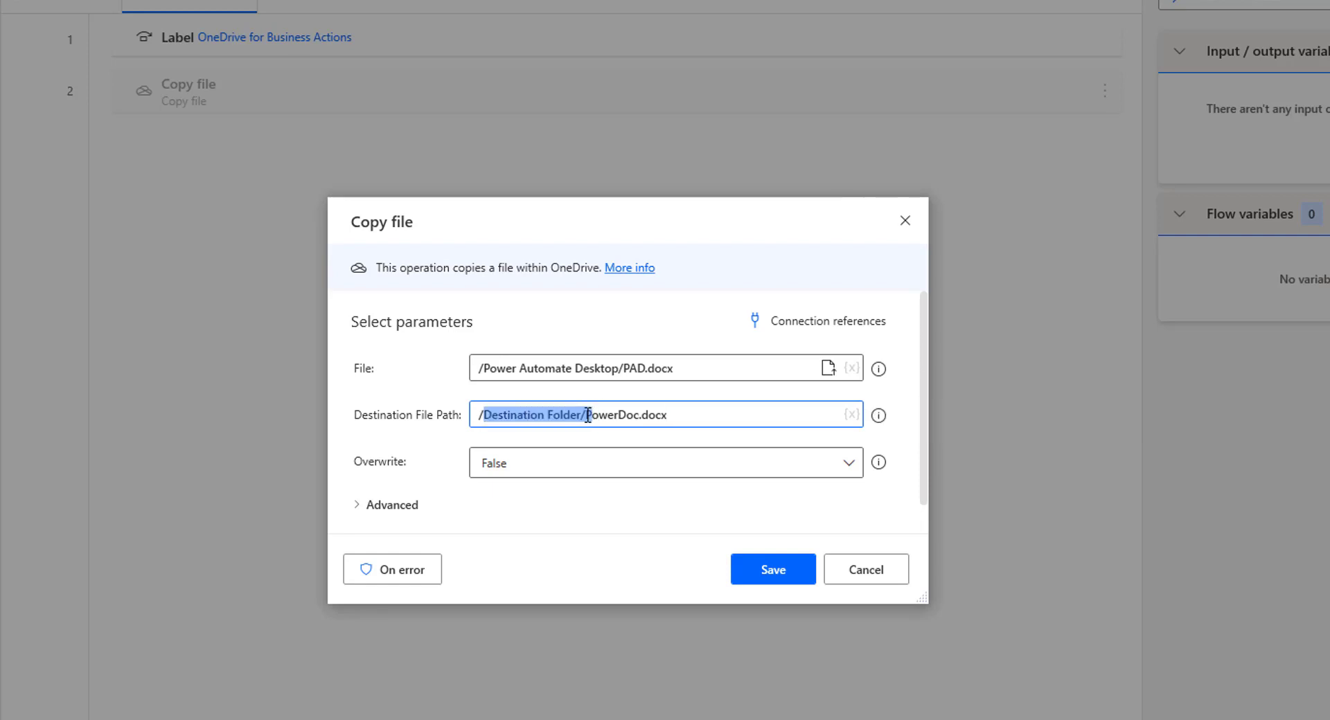
left_click(588, 415)
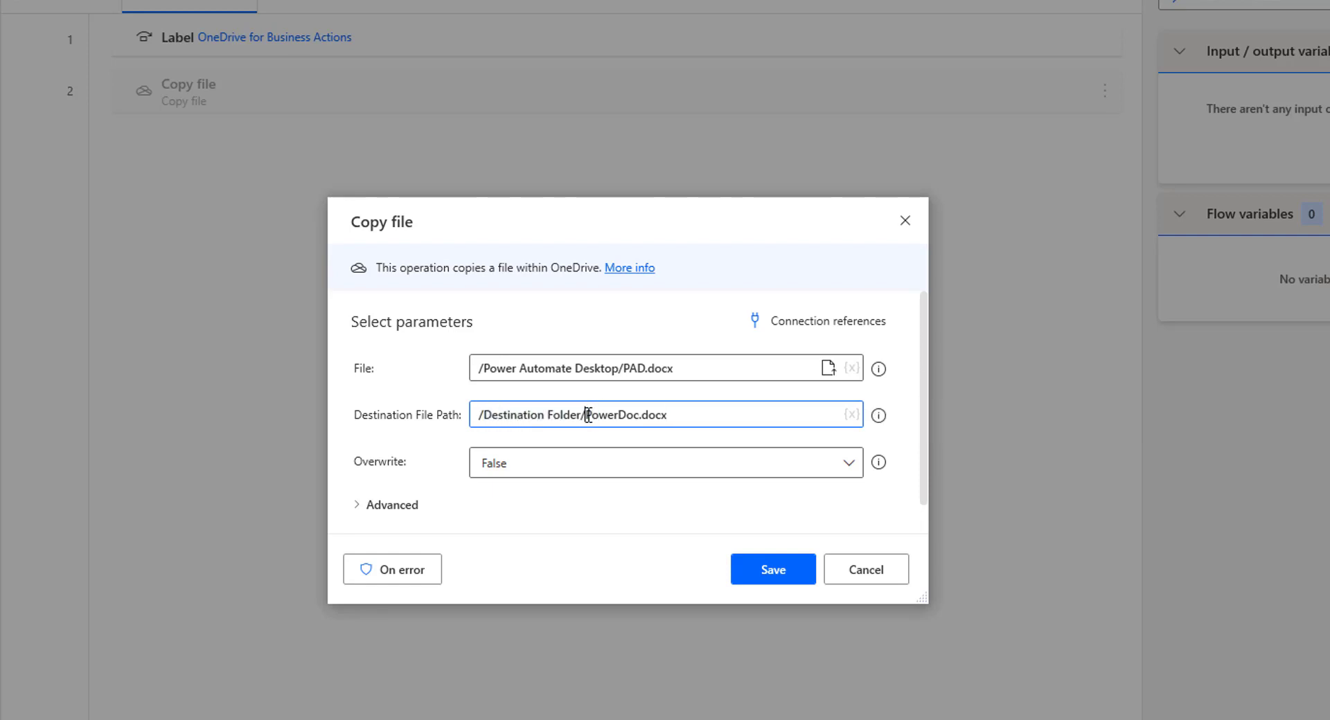
left_click(676, 415, "shift")
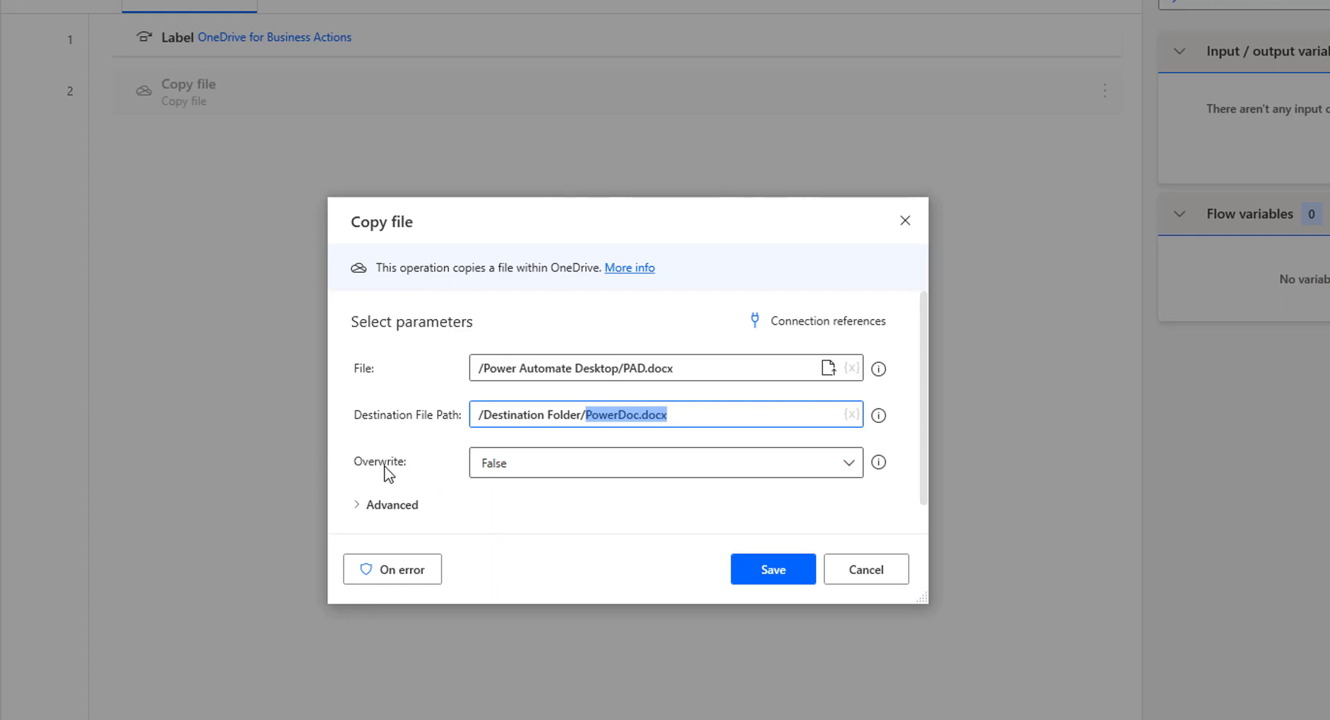
Set Overwrite to True, then briefly expand Advanced to check the Timeout option
left_click(547, 479)
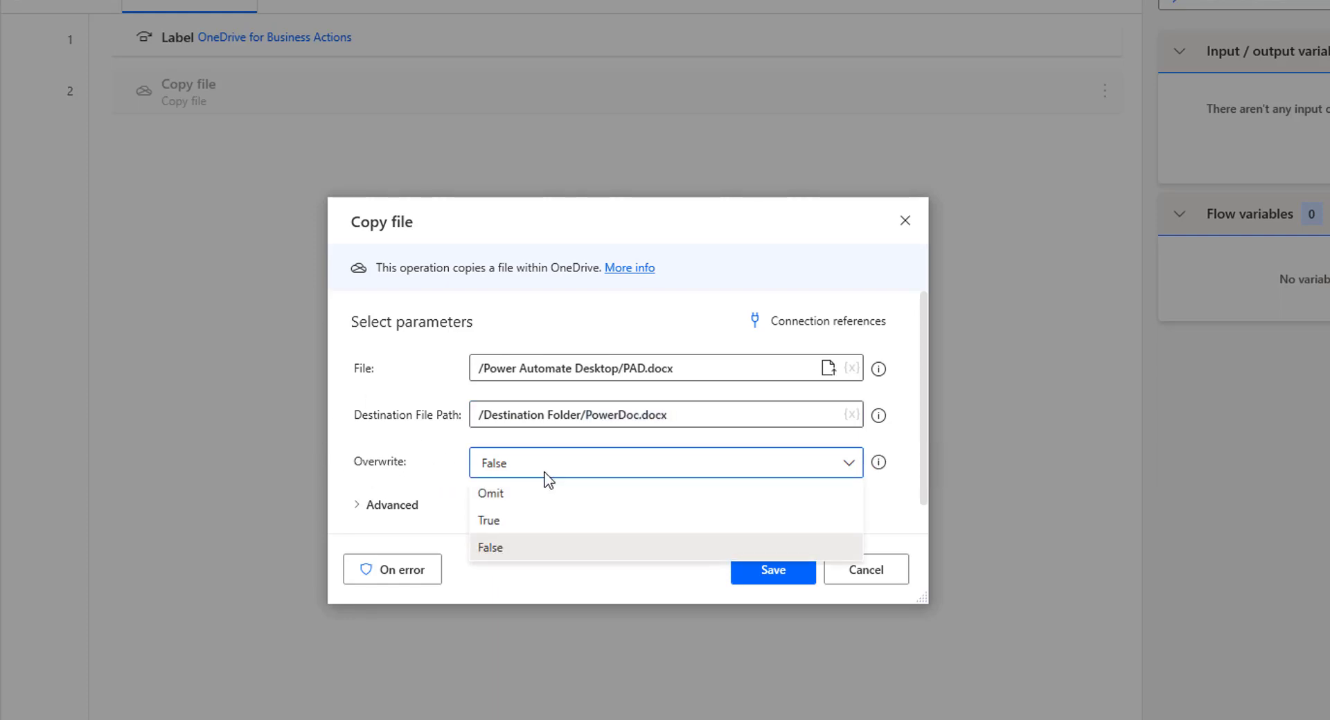
left_click(498, 521)
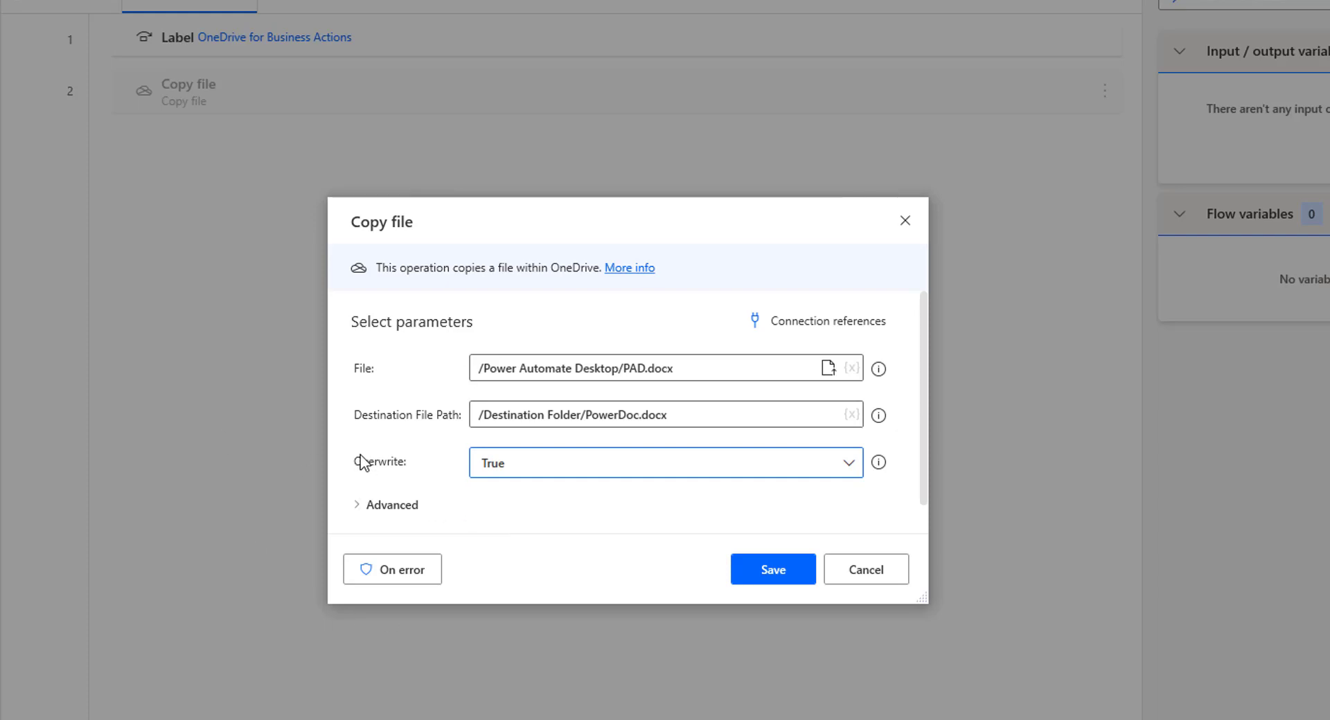
left_click(359, 507)
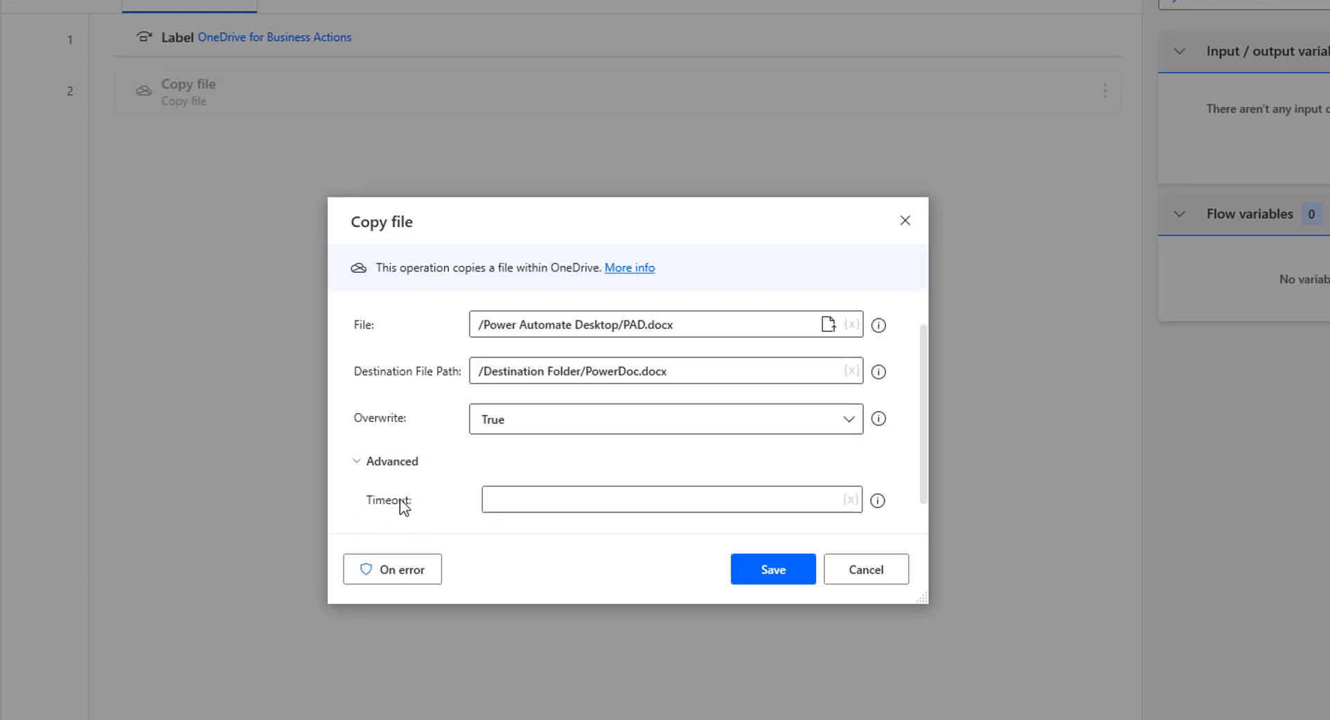
scroll(409, 513, "up", 1)
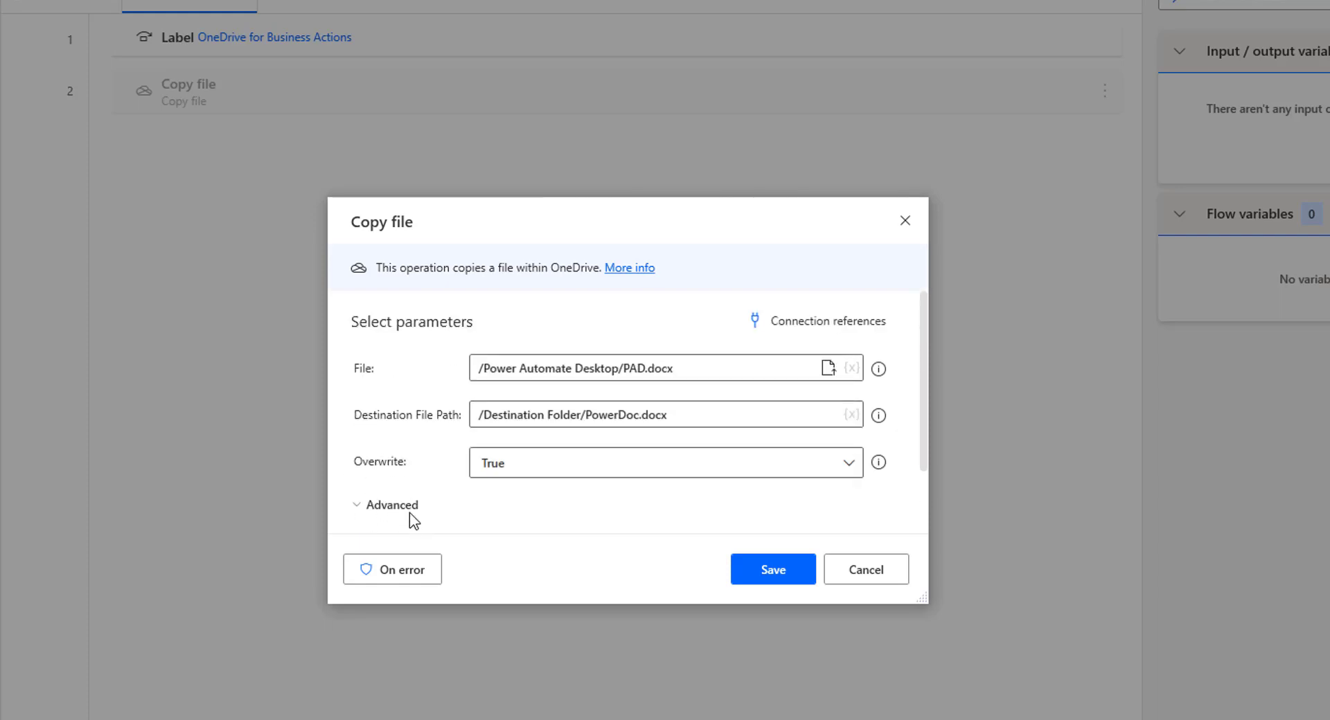
left_click(369, 505)
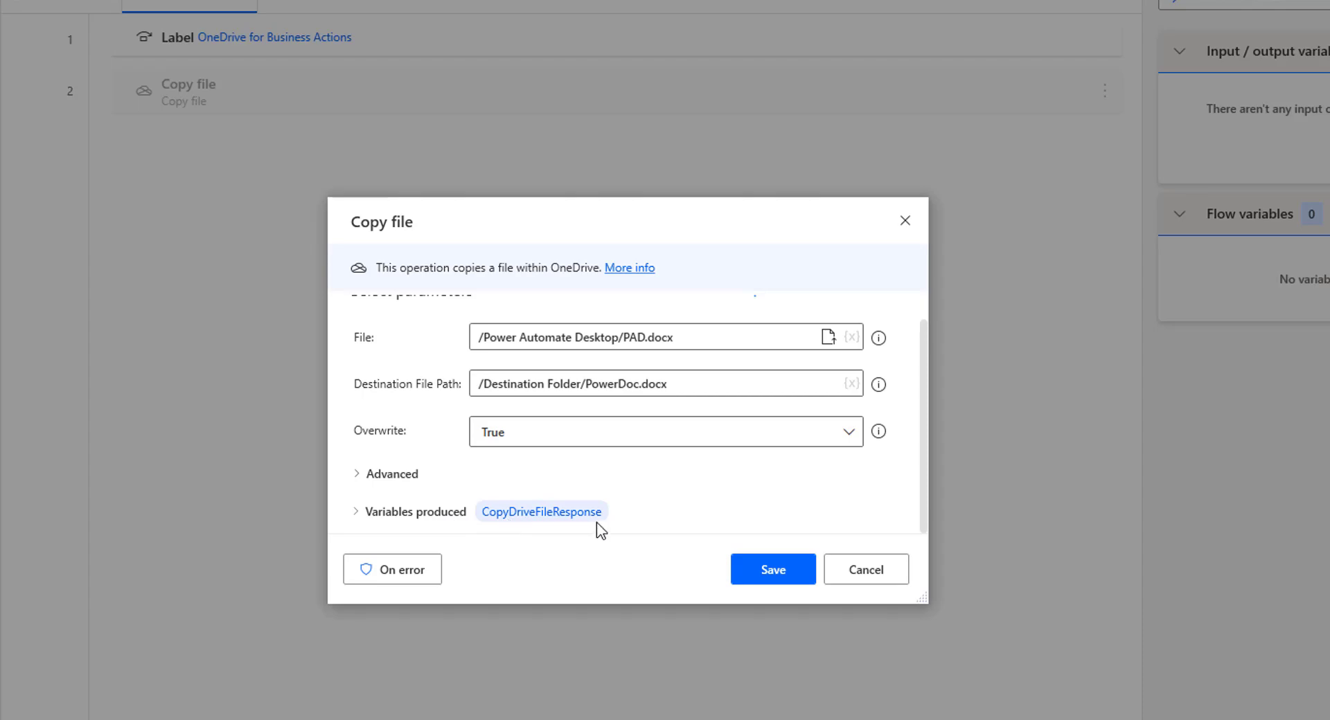
Save the Copy file action, run the flow, and view Destination Folder in OneDrive
left_click(773, 569)
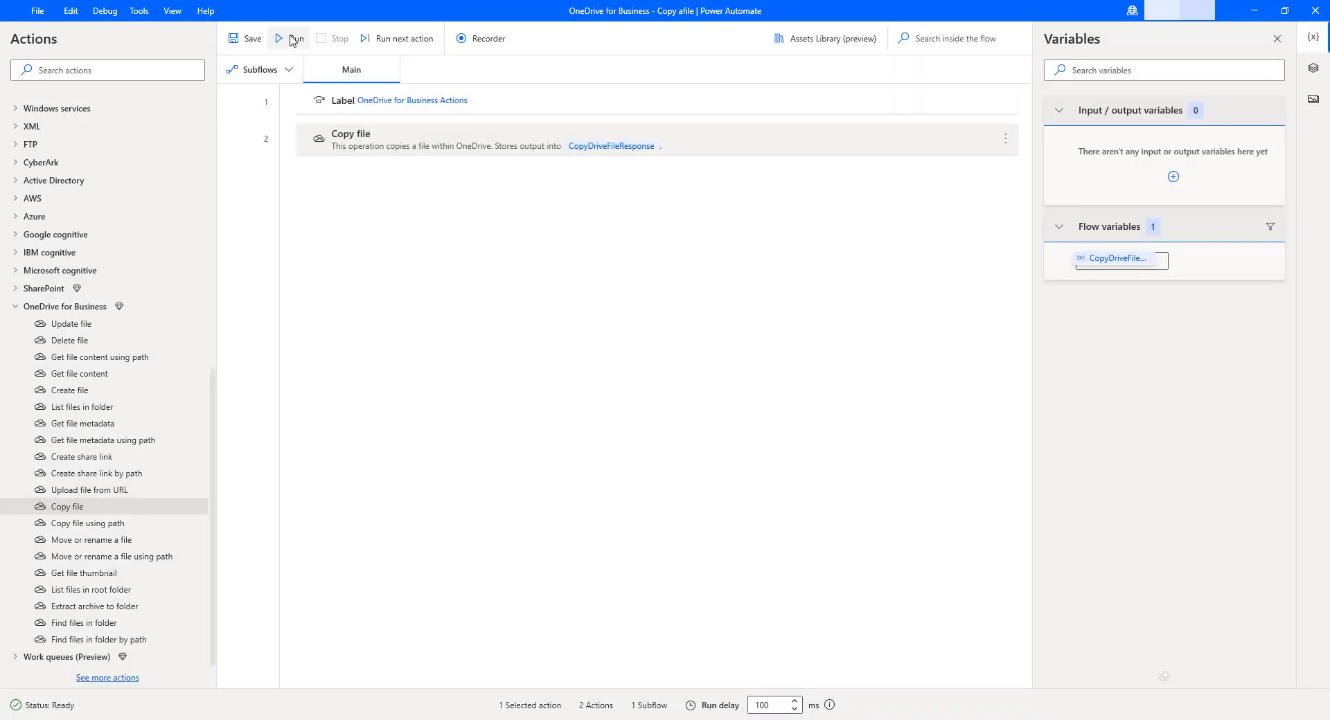
left_click(291, 39)
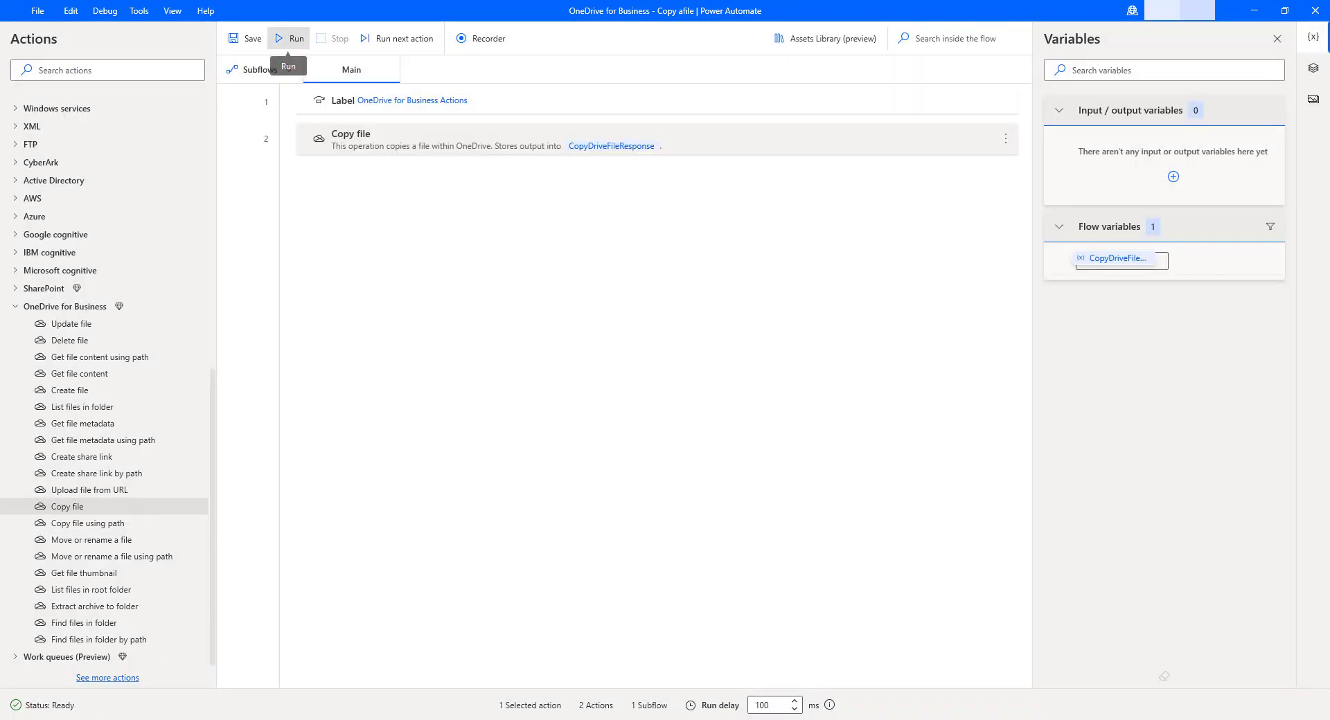
left_click(85, 675)
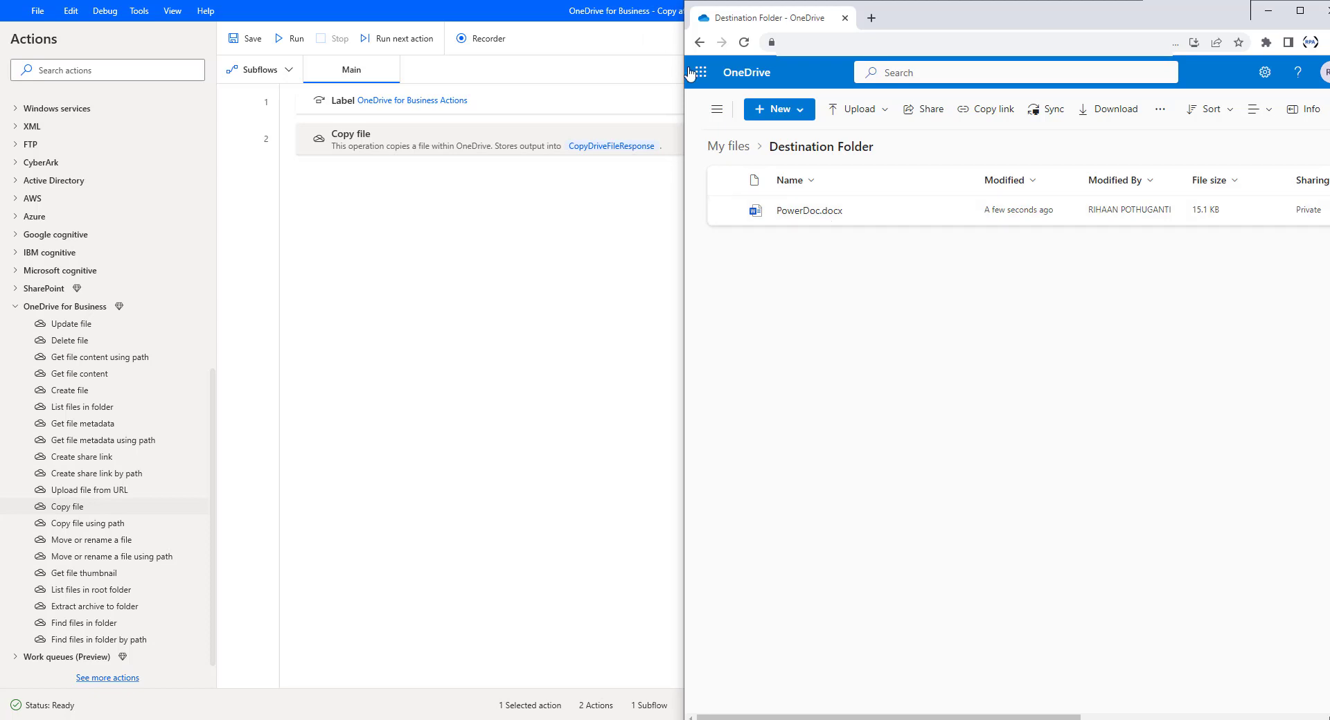
View PAD.docx's info card in the Power Automate Desktop folder, then return to the flow editor
left_click(699, 42)
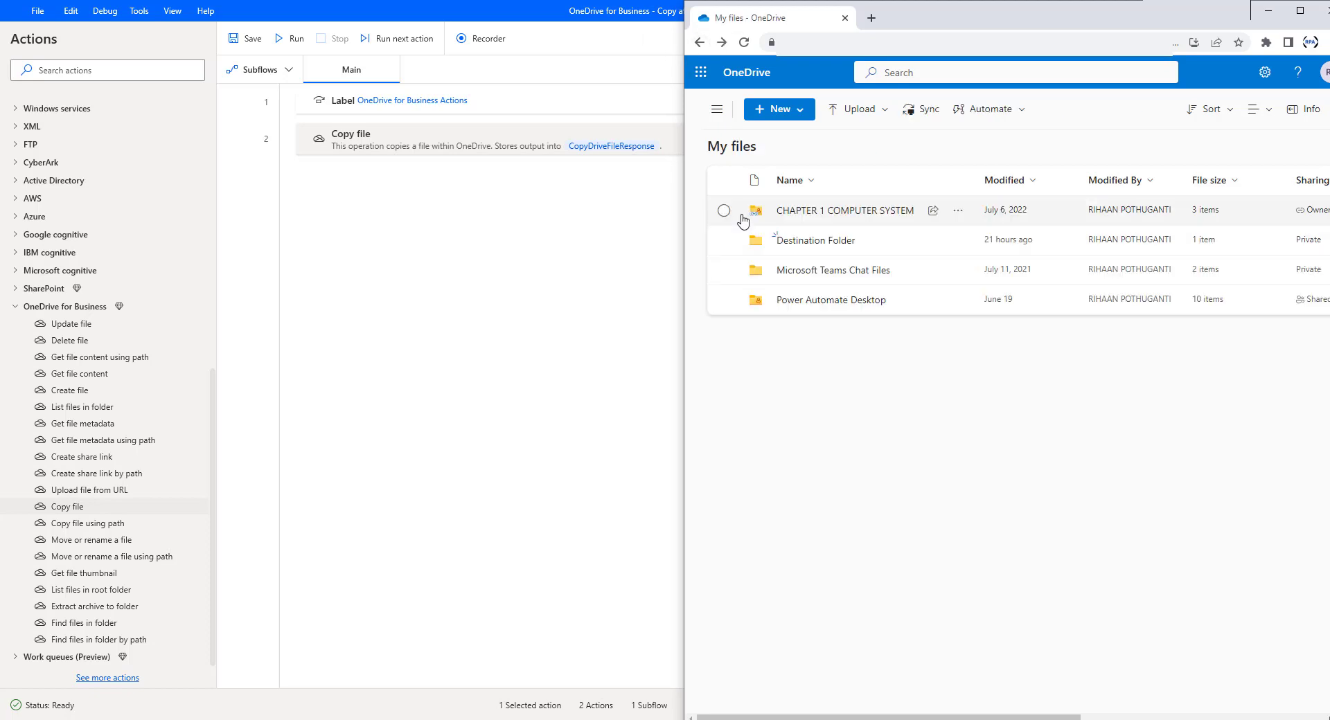
left_click(808, 300)
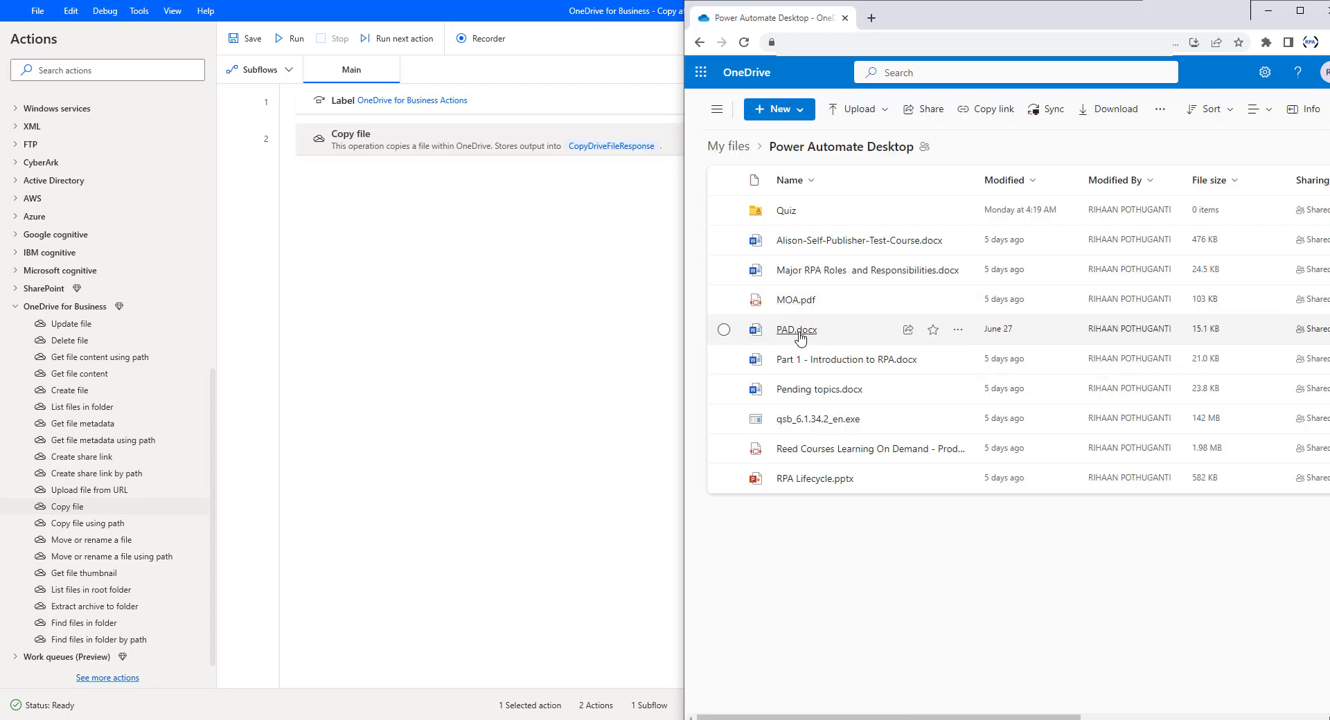
mouse_move(801, 338)
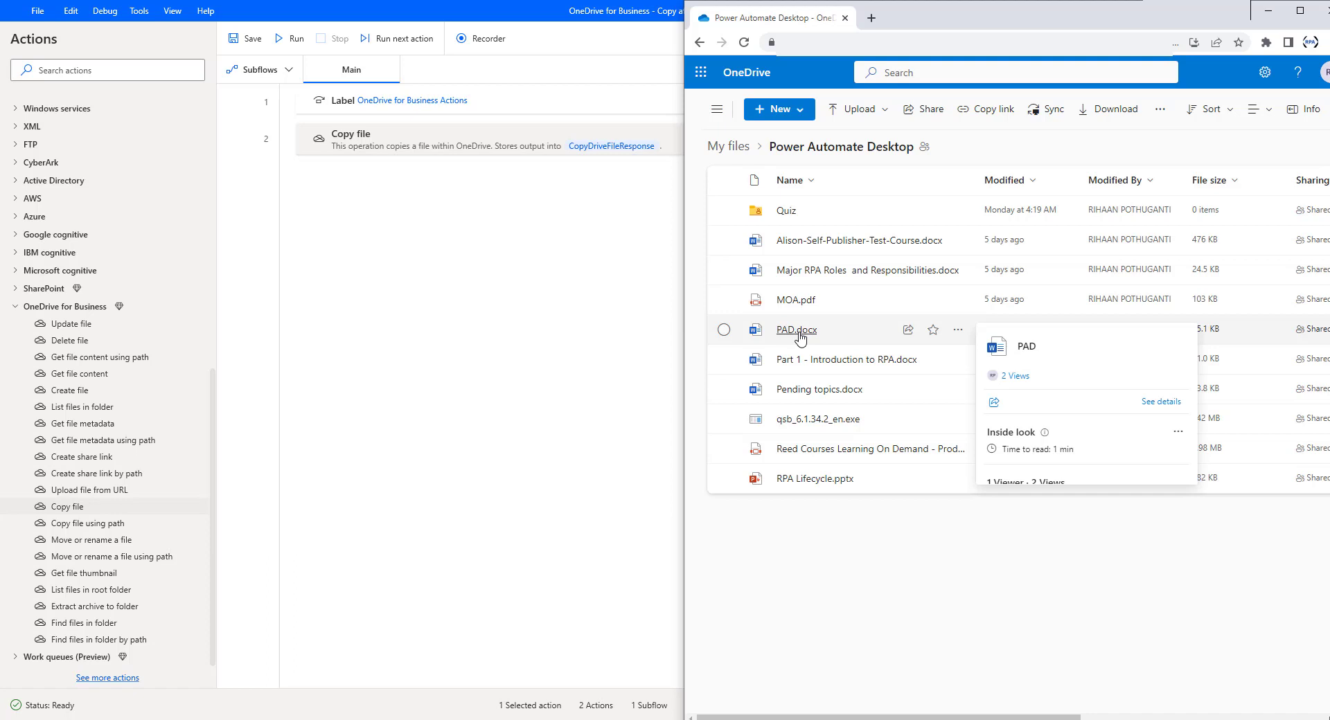
left_click(628, 277)
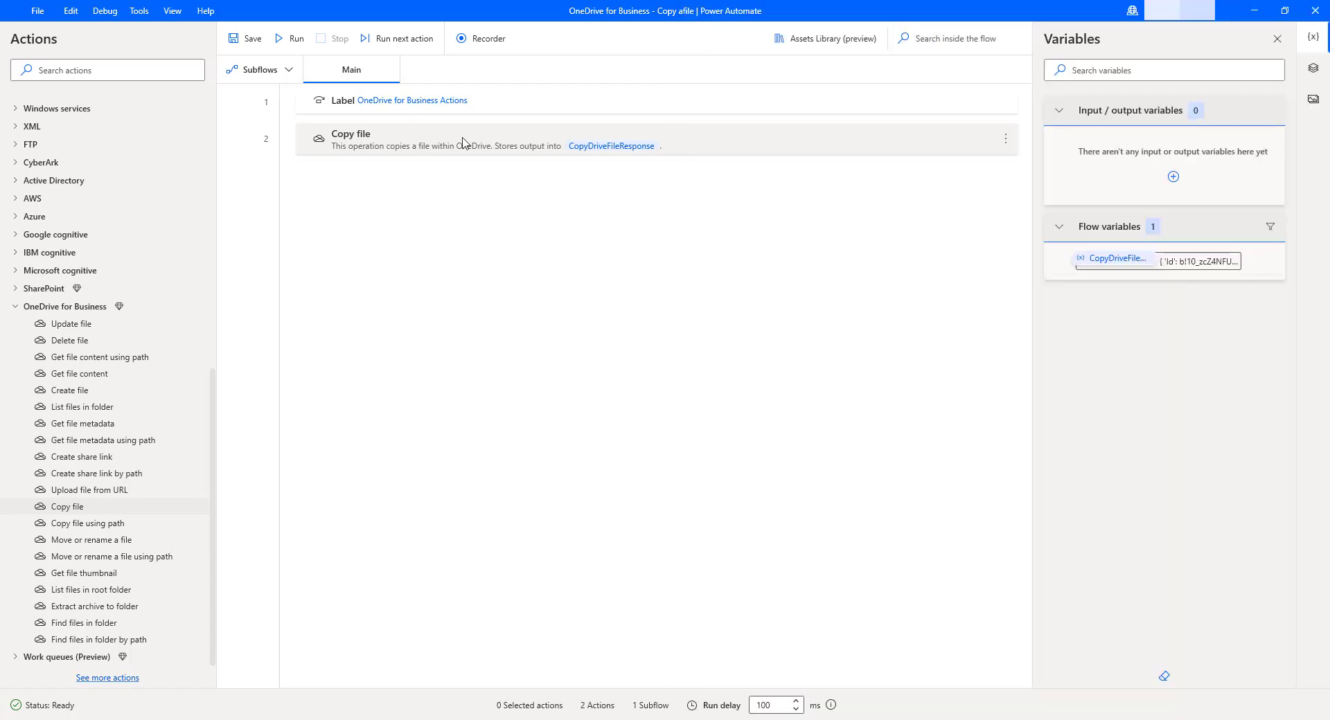
left_click(464, 143)
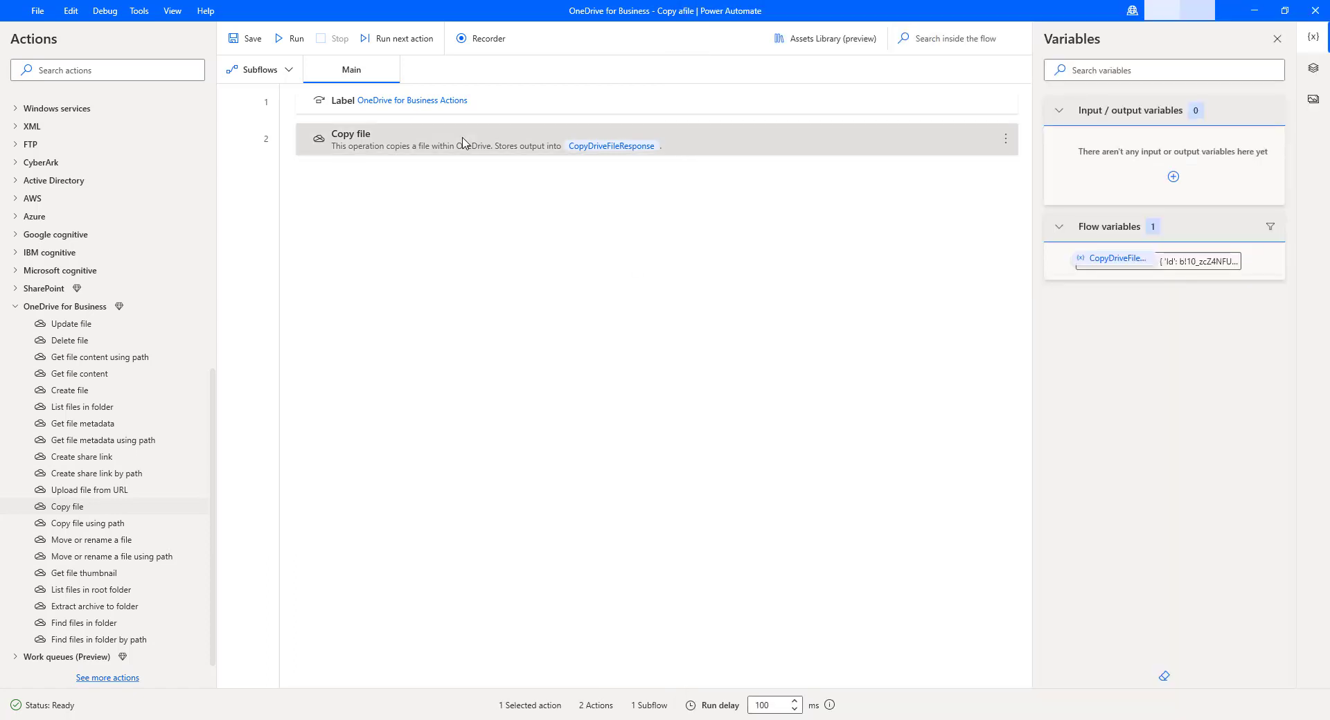
double_click(464, 143)
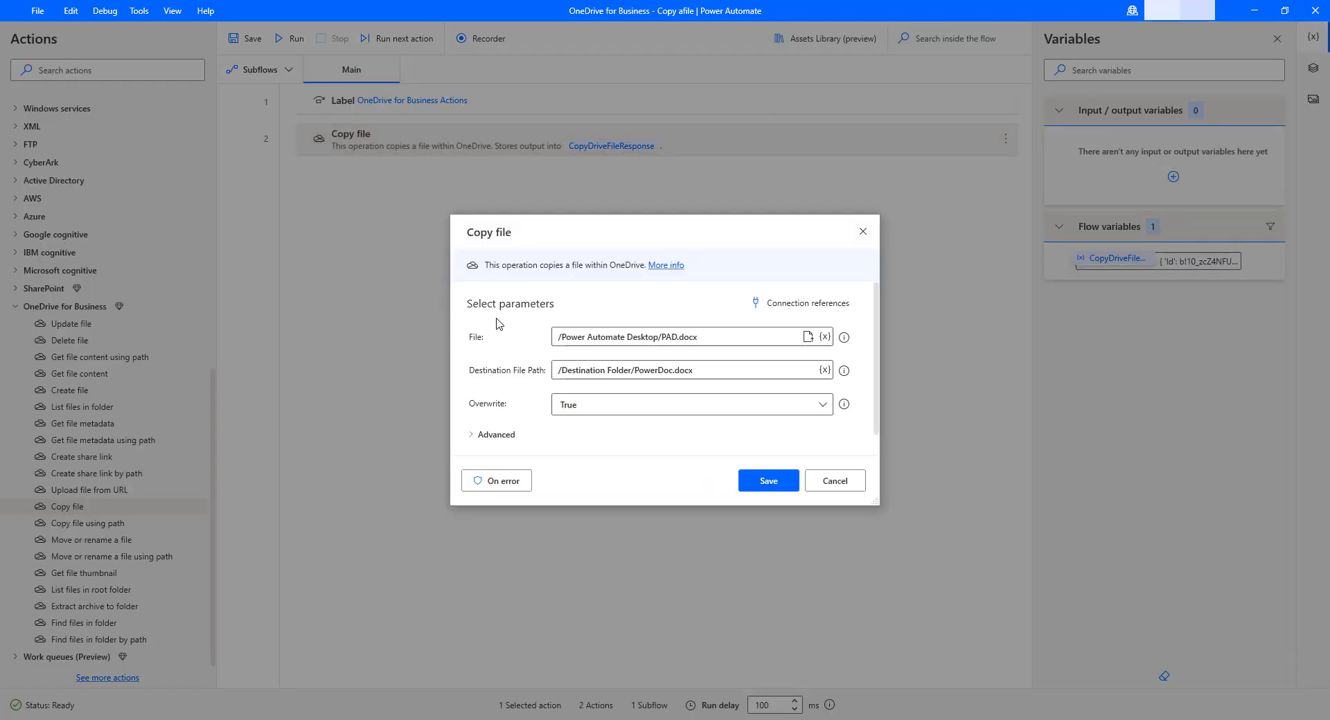
left_click(699, 337)
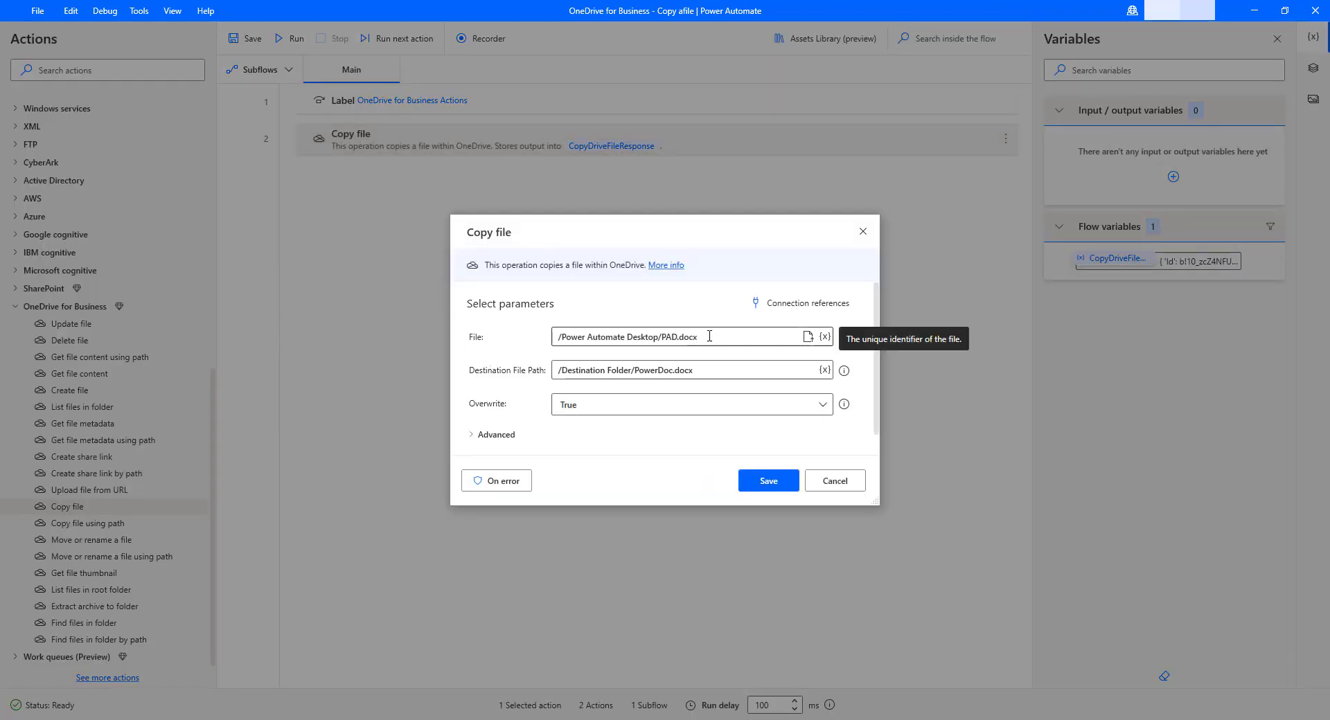
left_click_drag(698, 338, 552, 337)
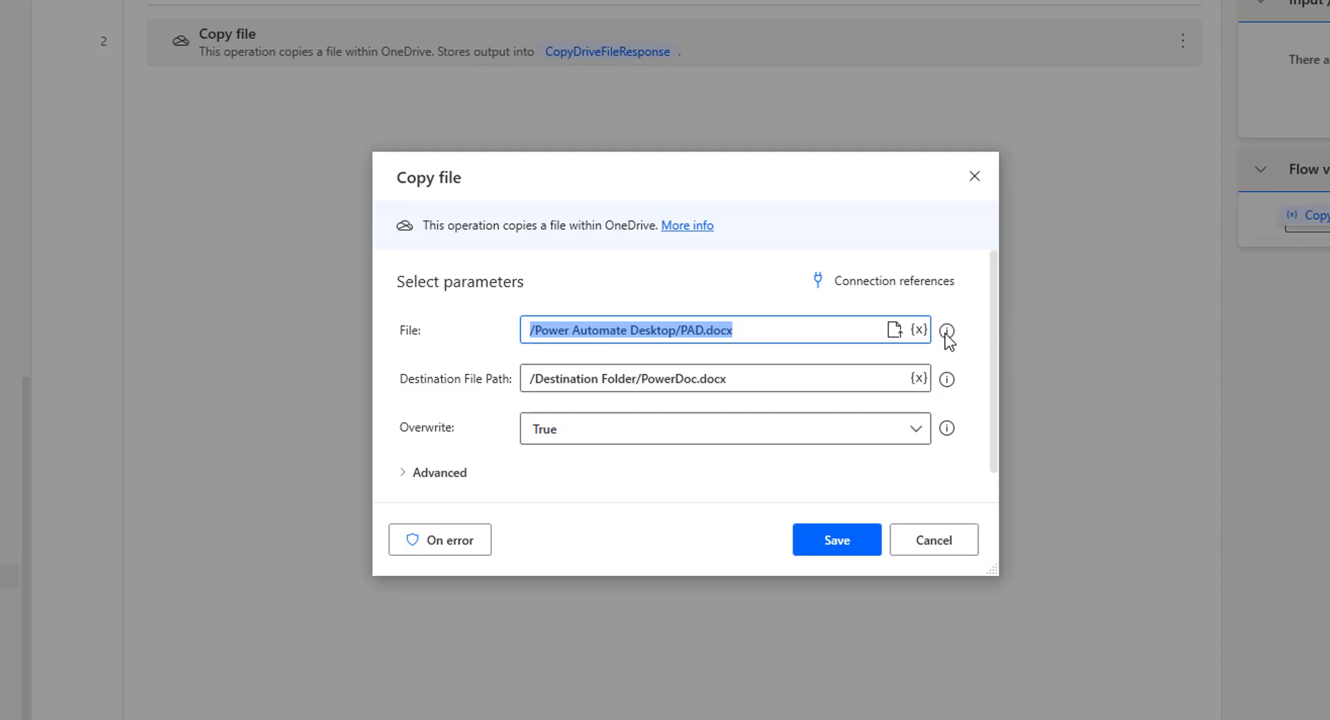
mouse_move(945, 333)
key("Tab")
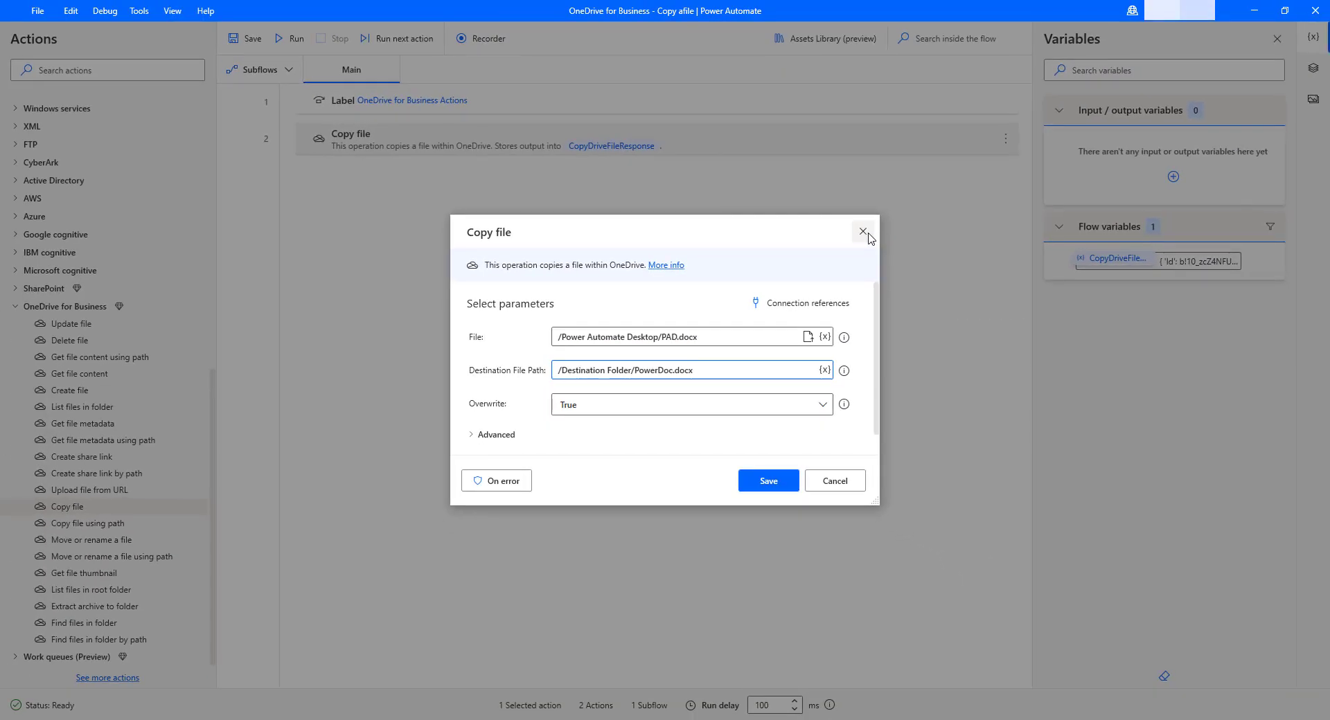
left_click(863, 232)
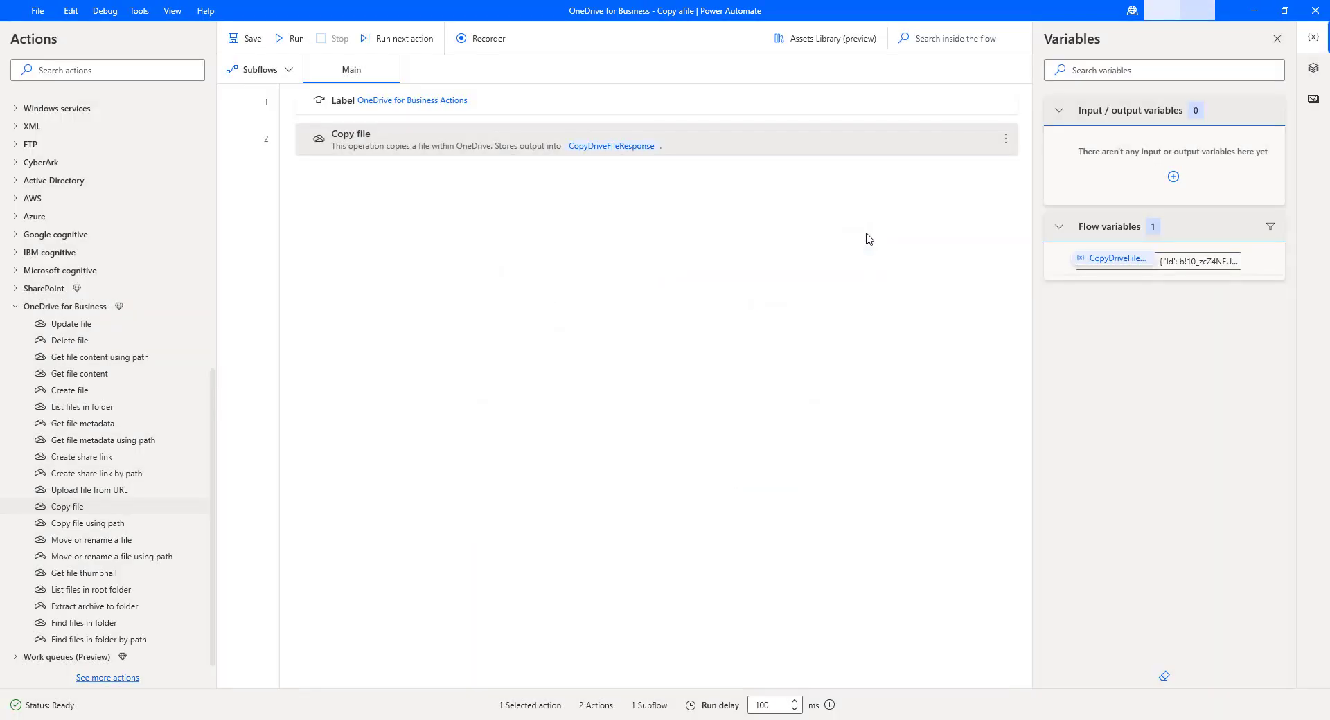
Insert Get file metadata after the Label with File /Power Automate Desktop/PAD.docx, and save
left_click(99, 424)
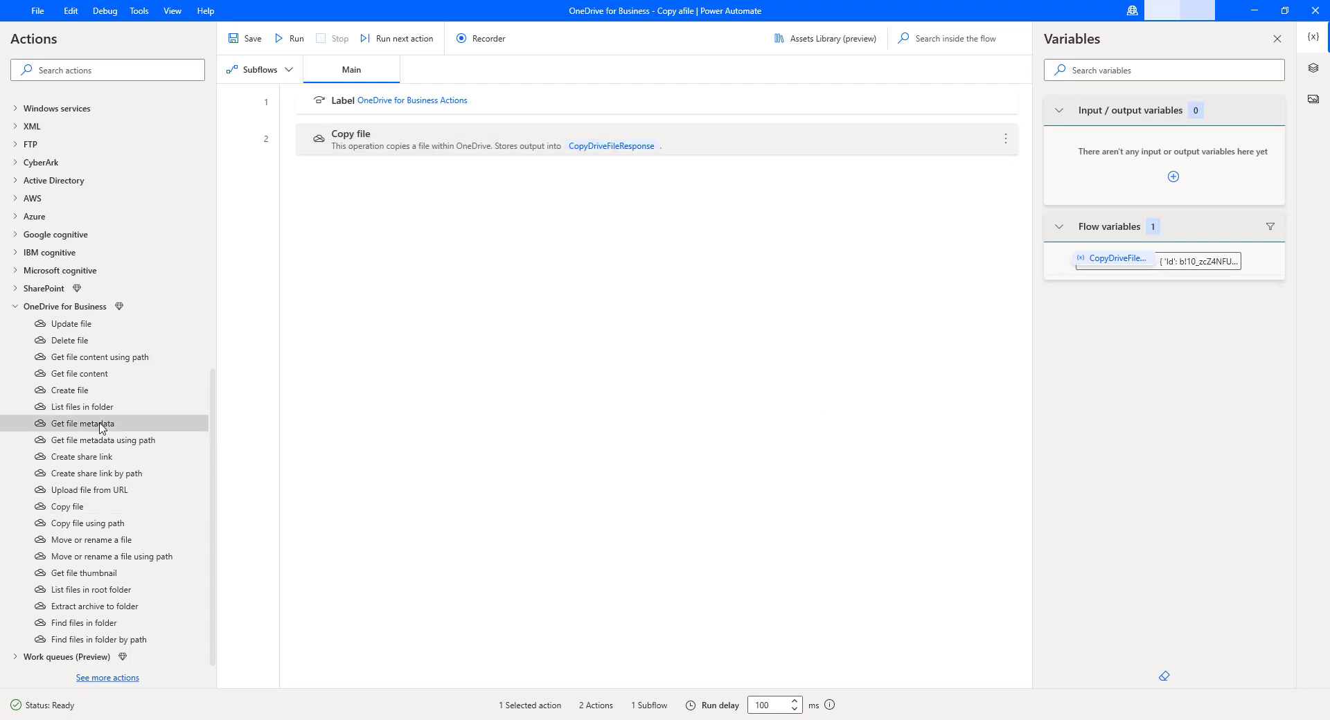
left_click_drag(100, 424, 397, 133)
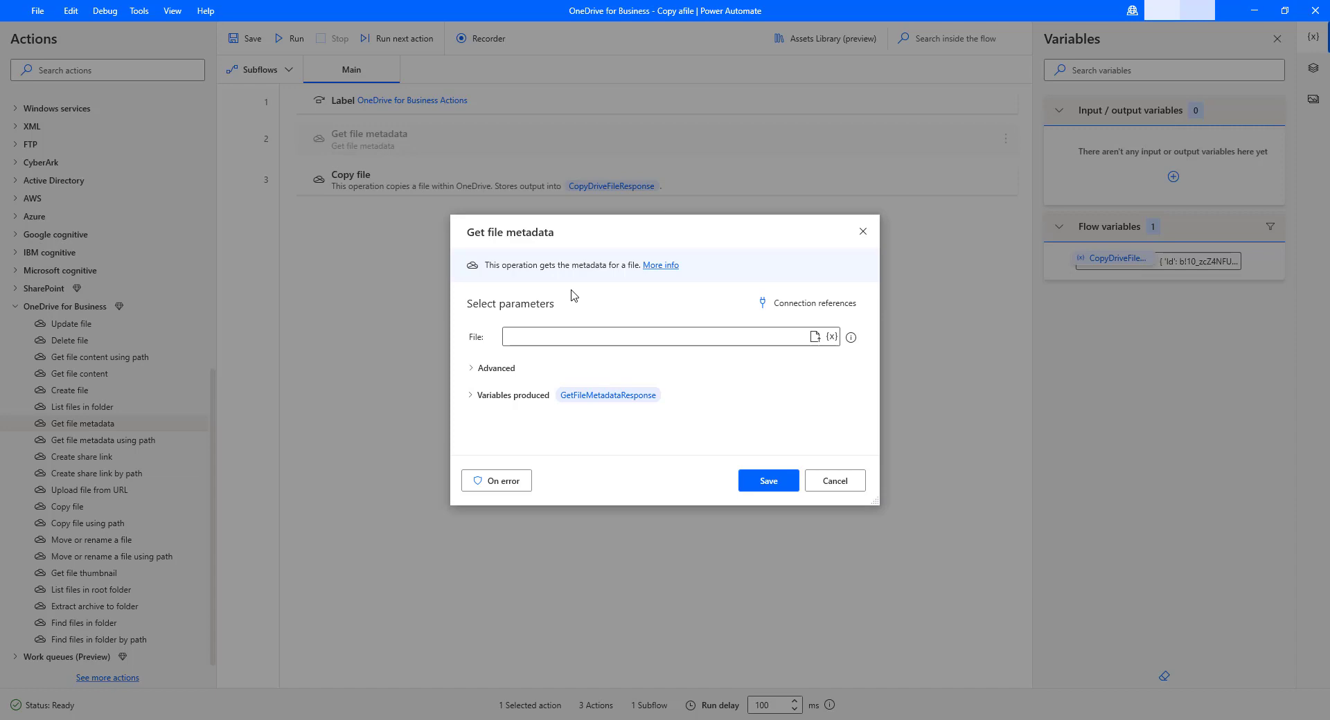
left_click(818, 338)
left_click(830, 414)
left_click(832, 448)
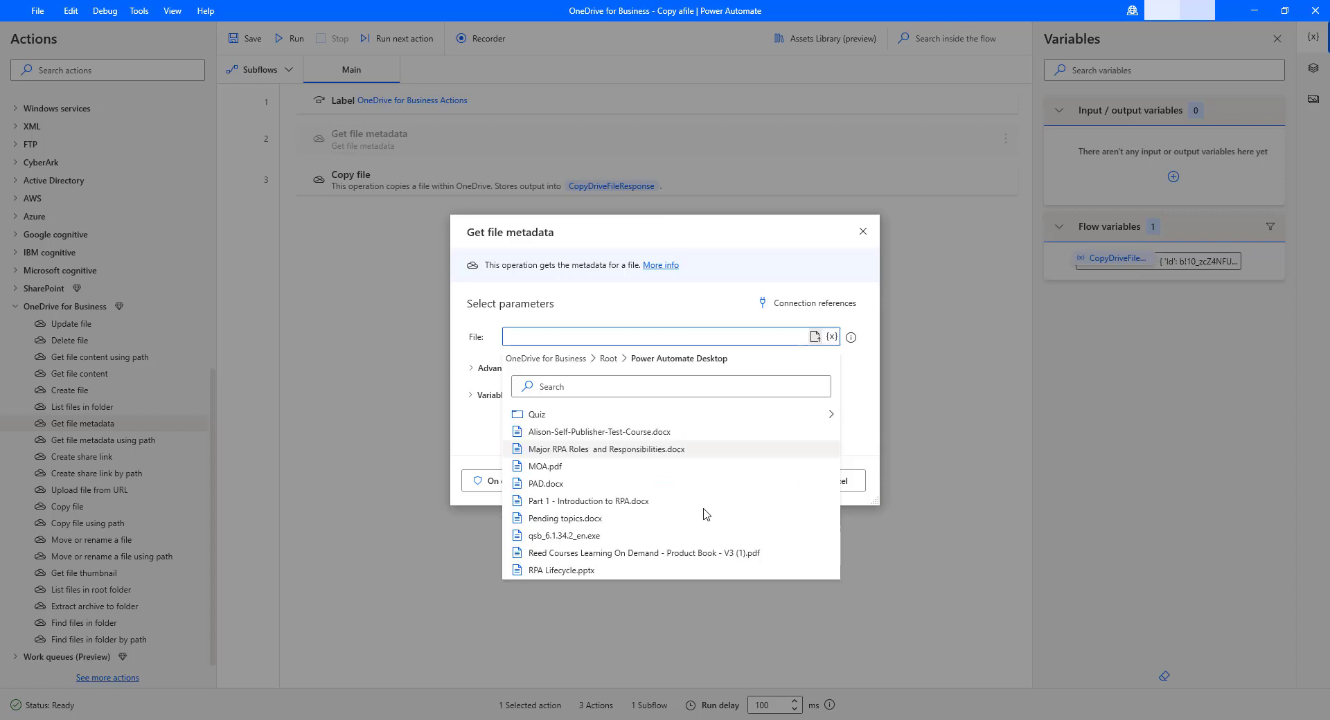
left_click(597, 484)
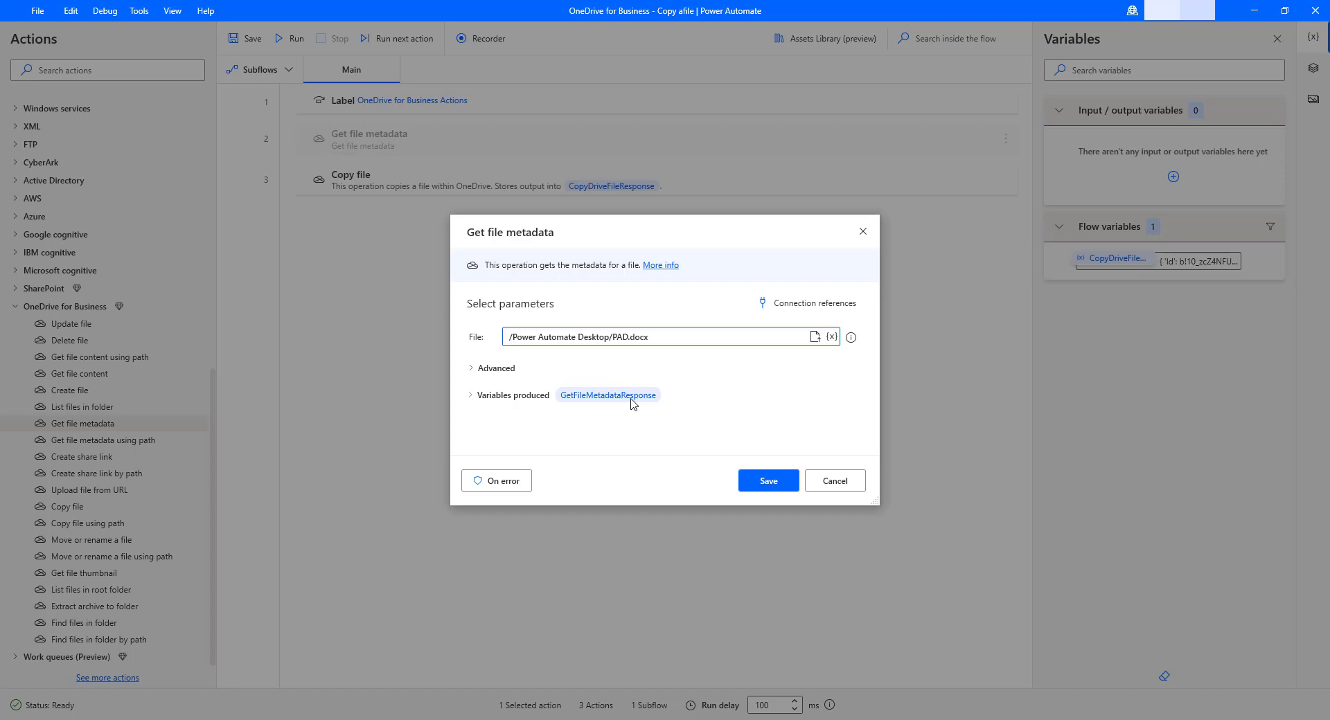
left_click(769, 483)
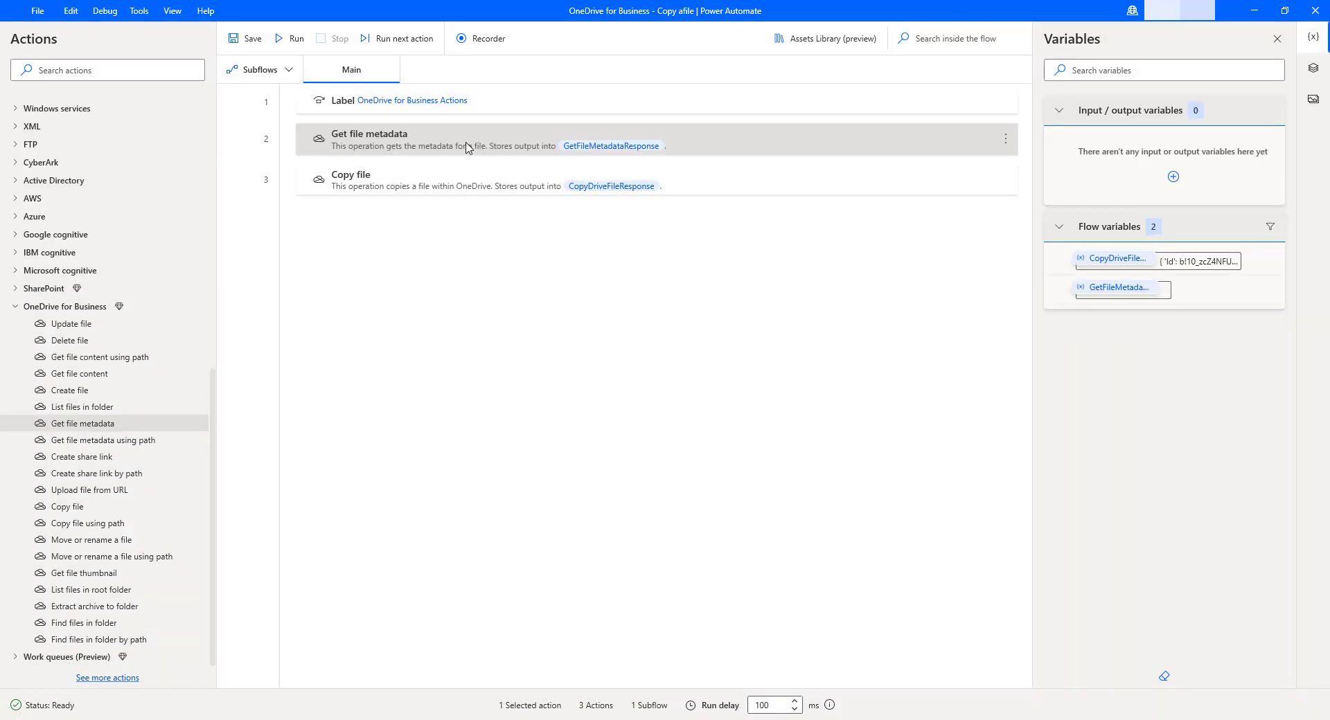
Replace the Copy file step's File value with %GetFileMetadataResponse.Id%
left_click(429, 187)
double_click(429, 187)
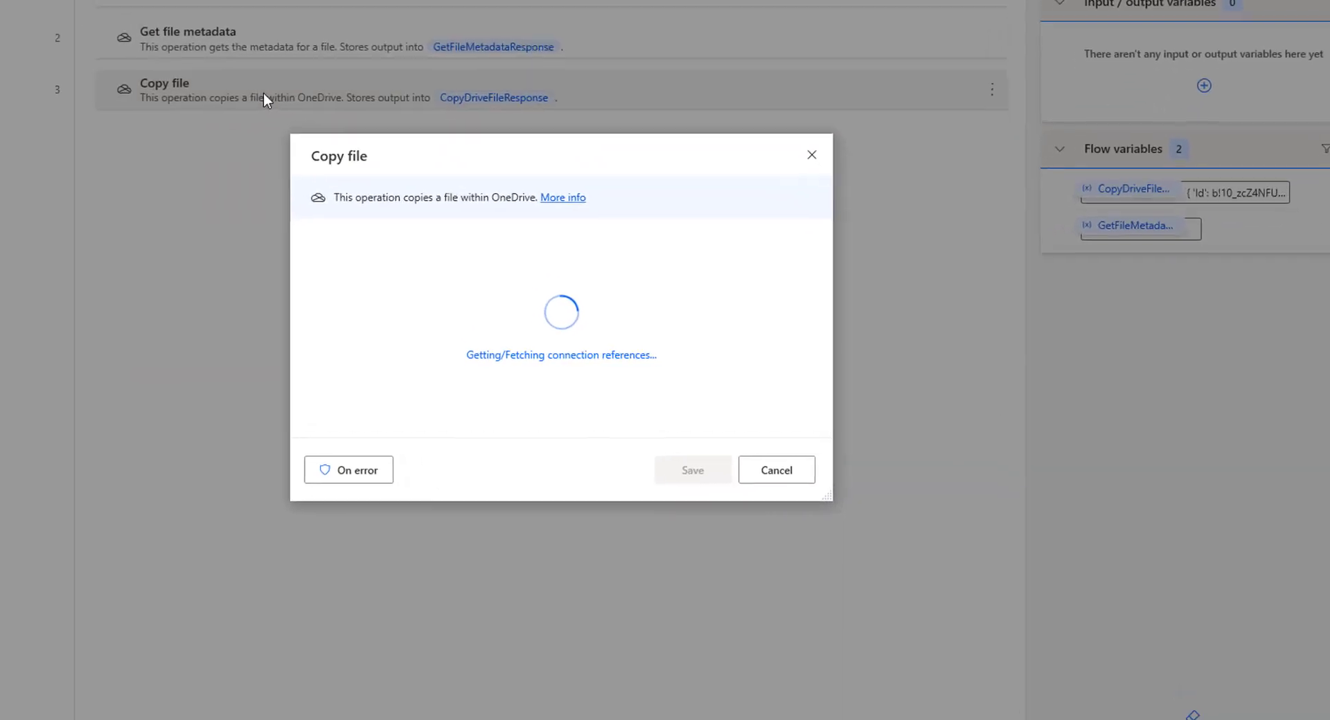
left_click_drag(665, 287, 414, 288)
key("BackSpace")
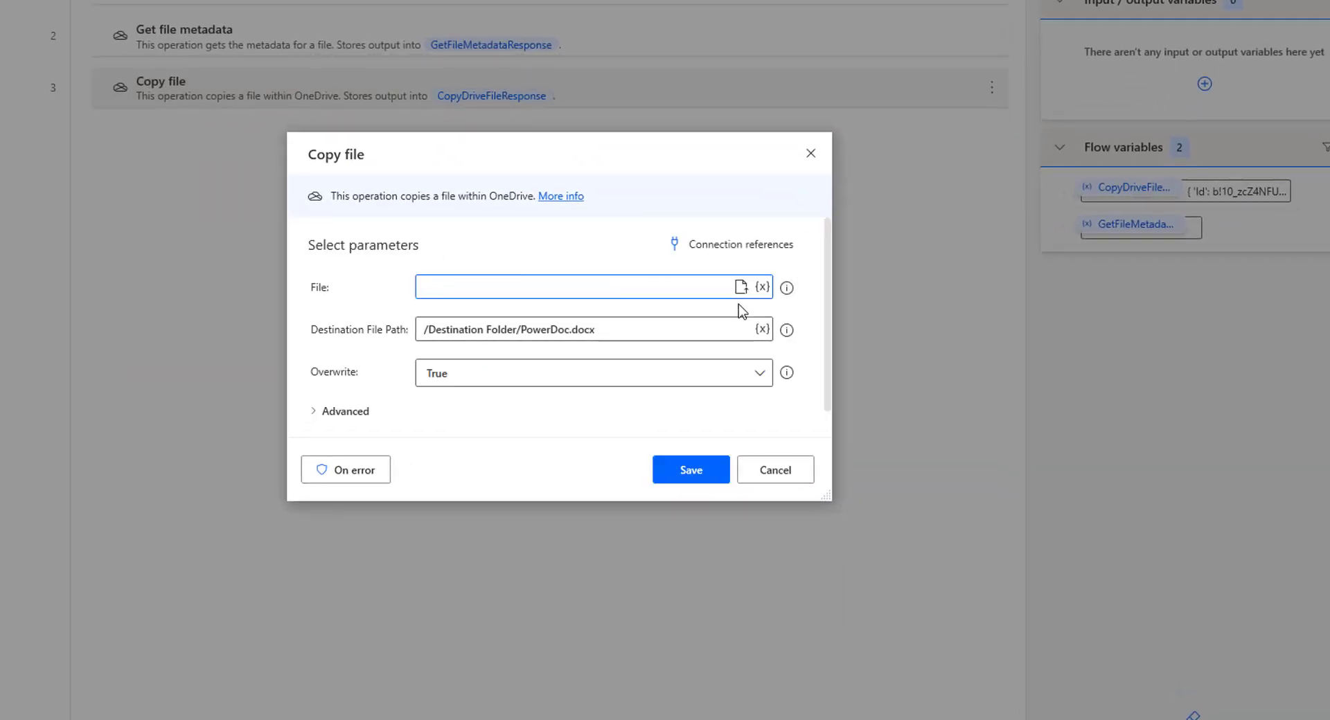
left_click(763, 288)
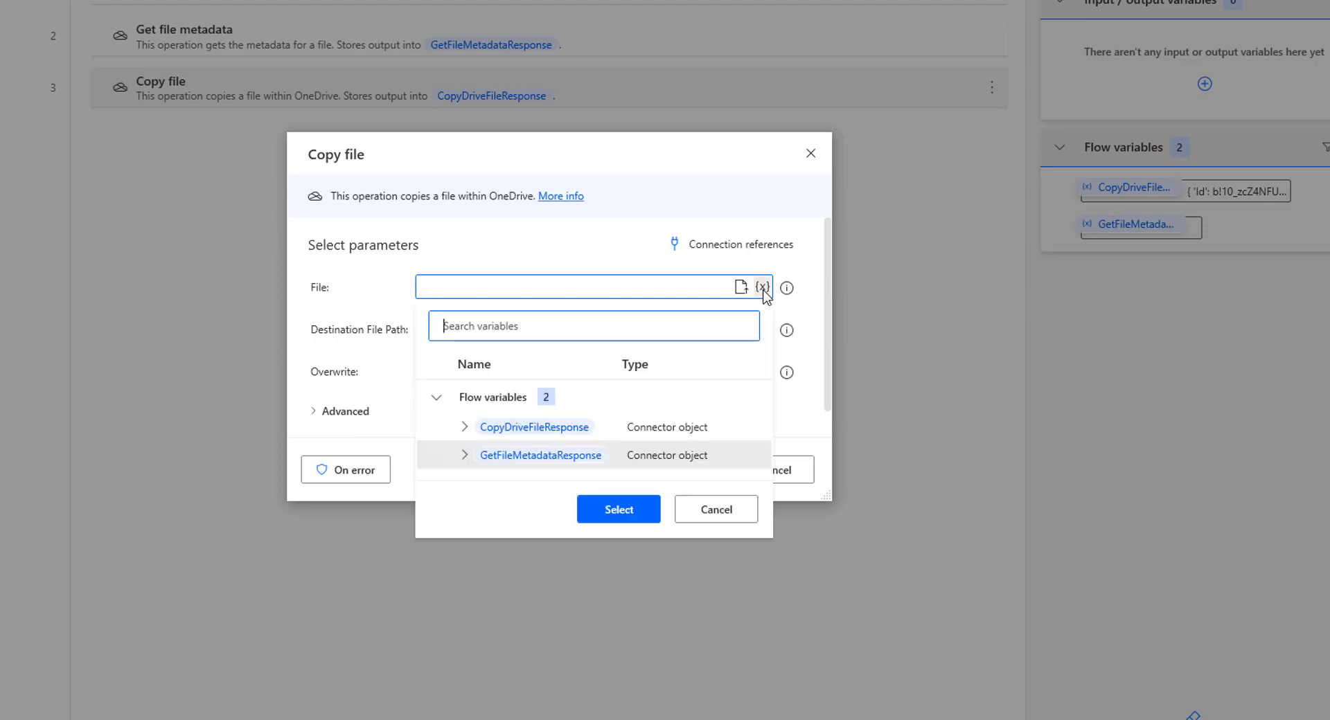
left_click(475, 452)
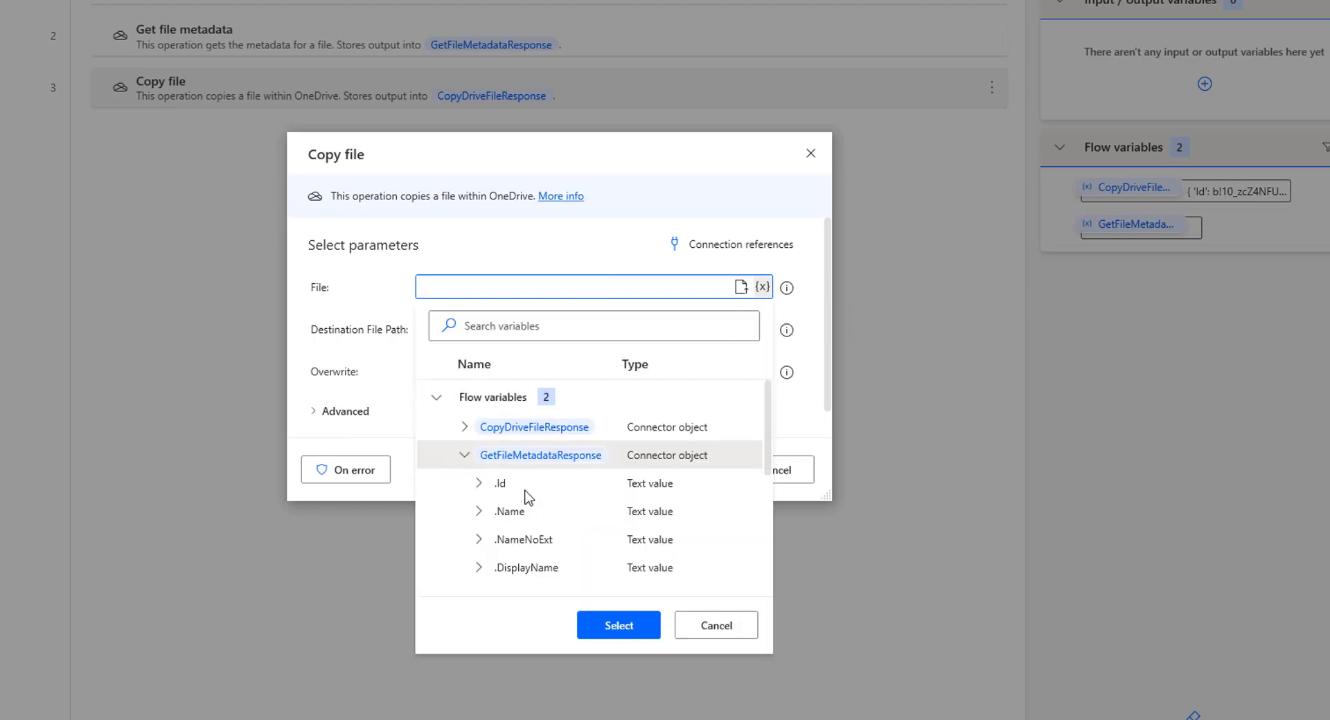
key("Escape")
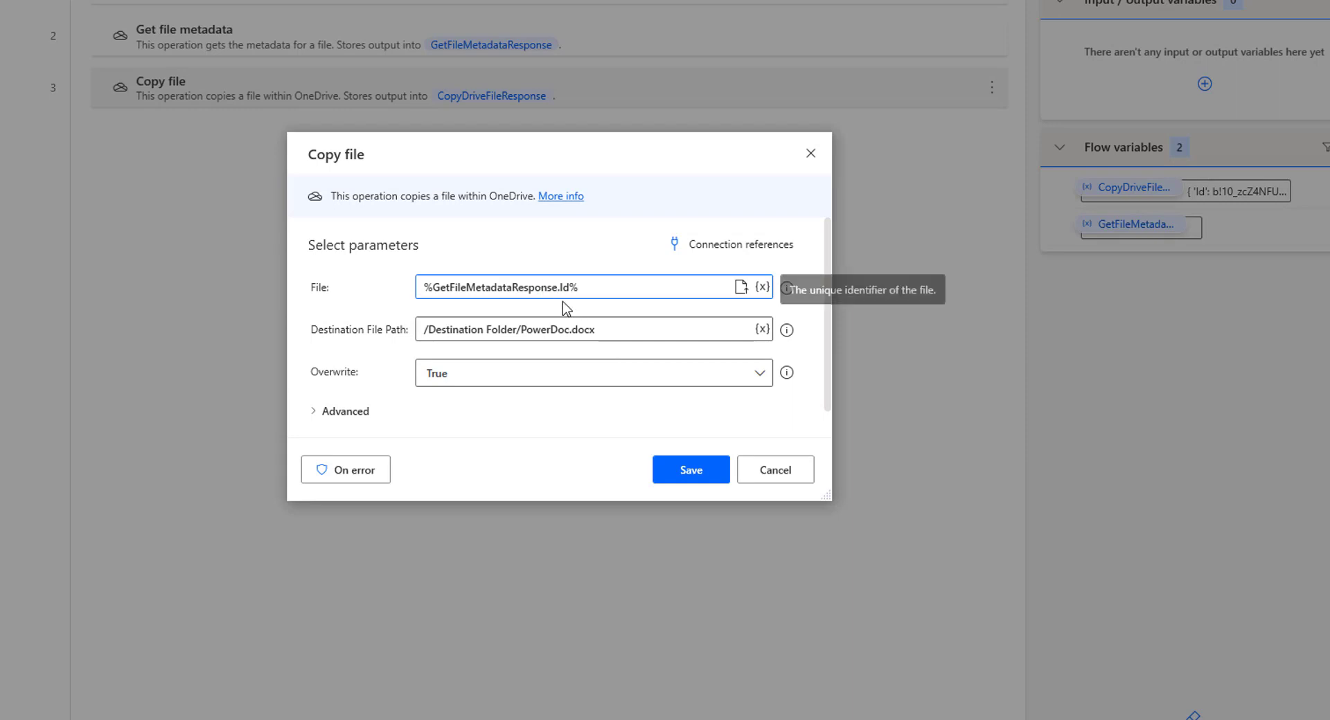
Rename the destination file to PowerDocumetation.docx in /Destination Folder/
triple_click(590, 330)
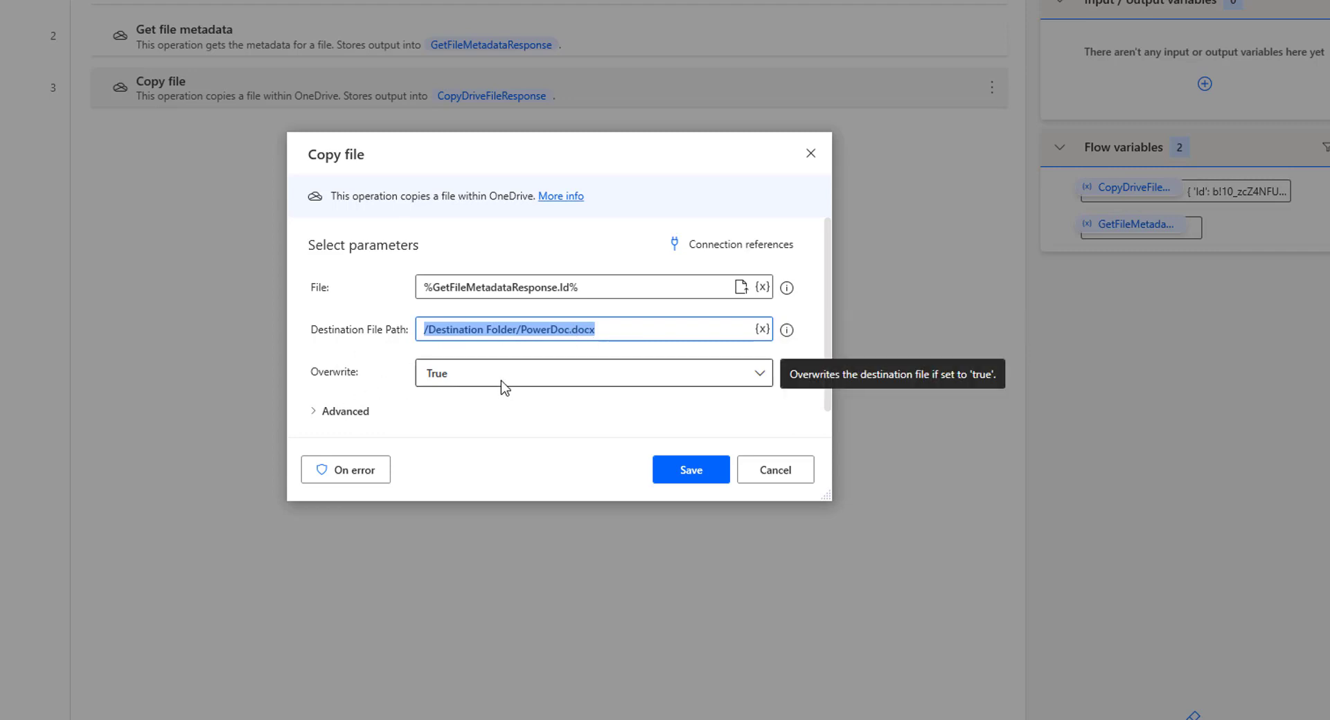
left_click(571, 332)
type("umetation")
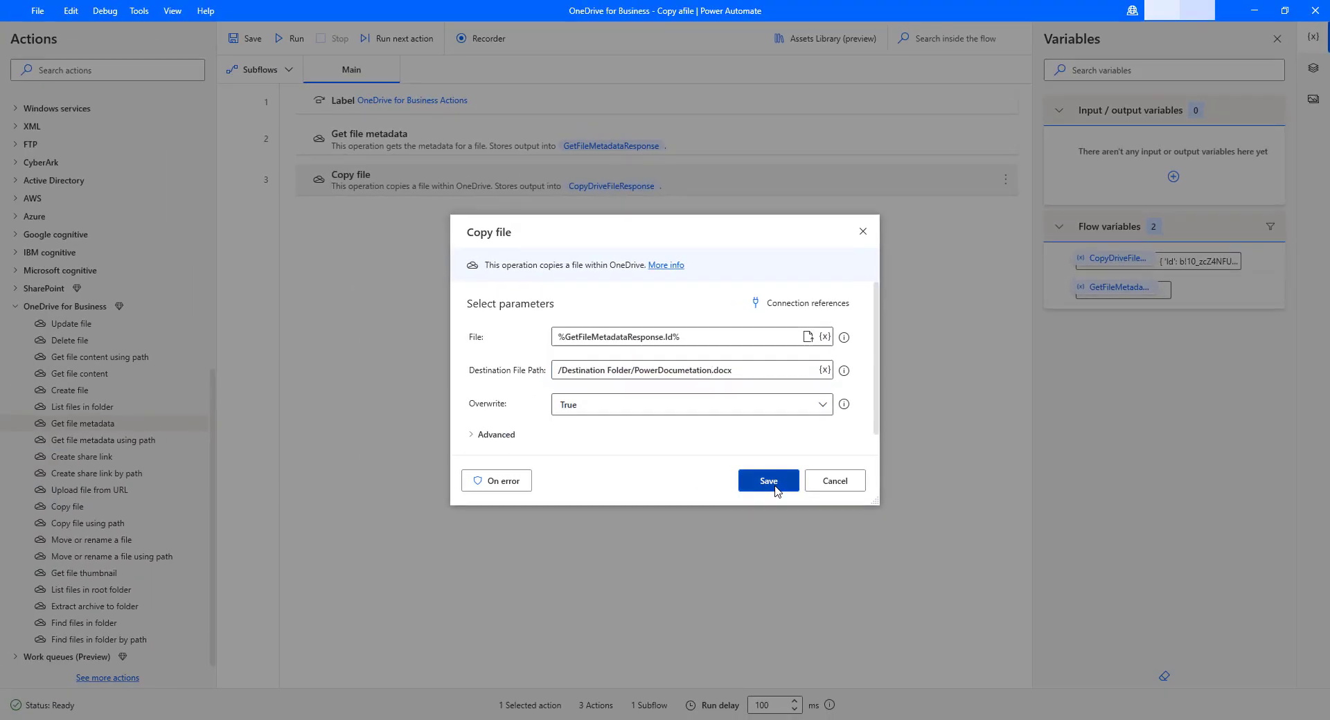
Save the Copy file action and open Destination Folder in OneDrive
left_click(769, 481)
key("alt+Tab")
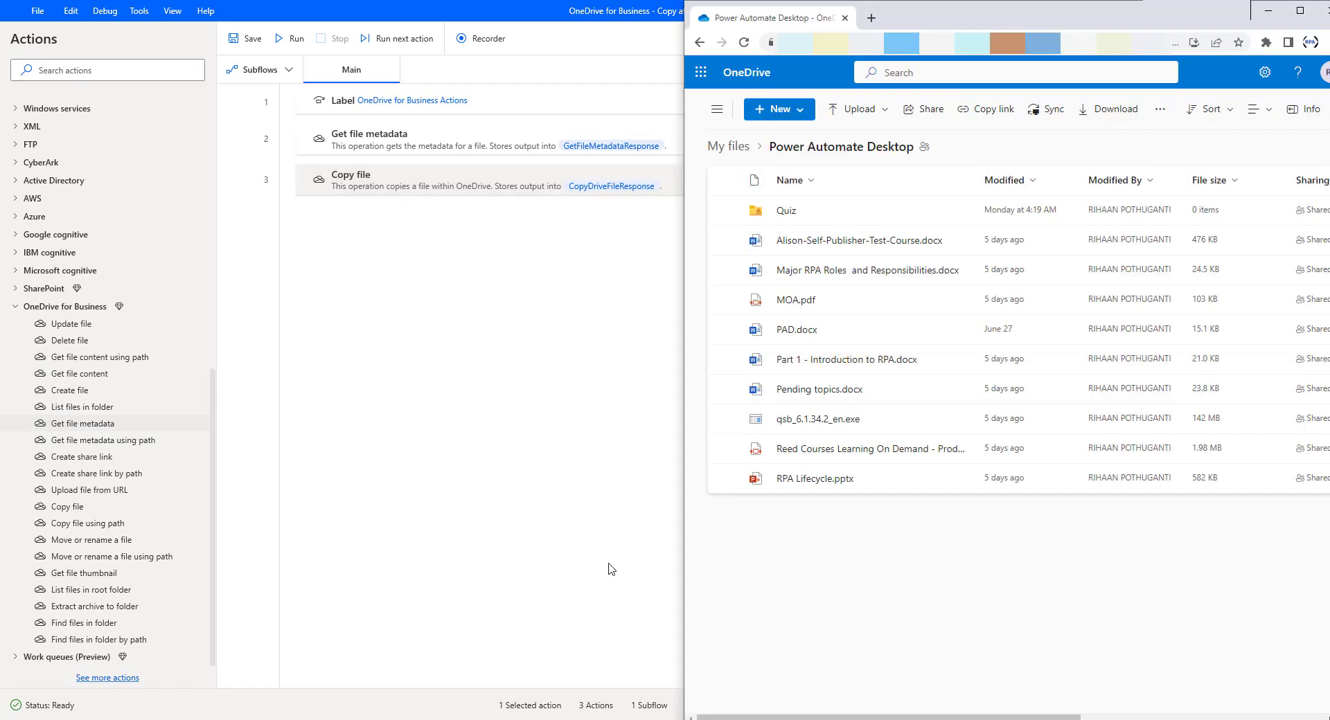
key("alt+Left")
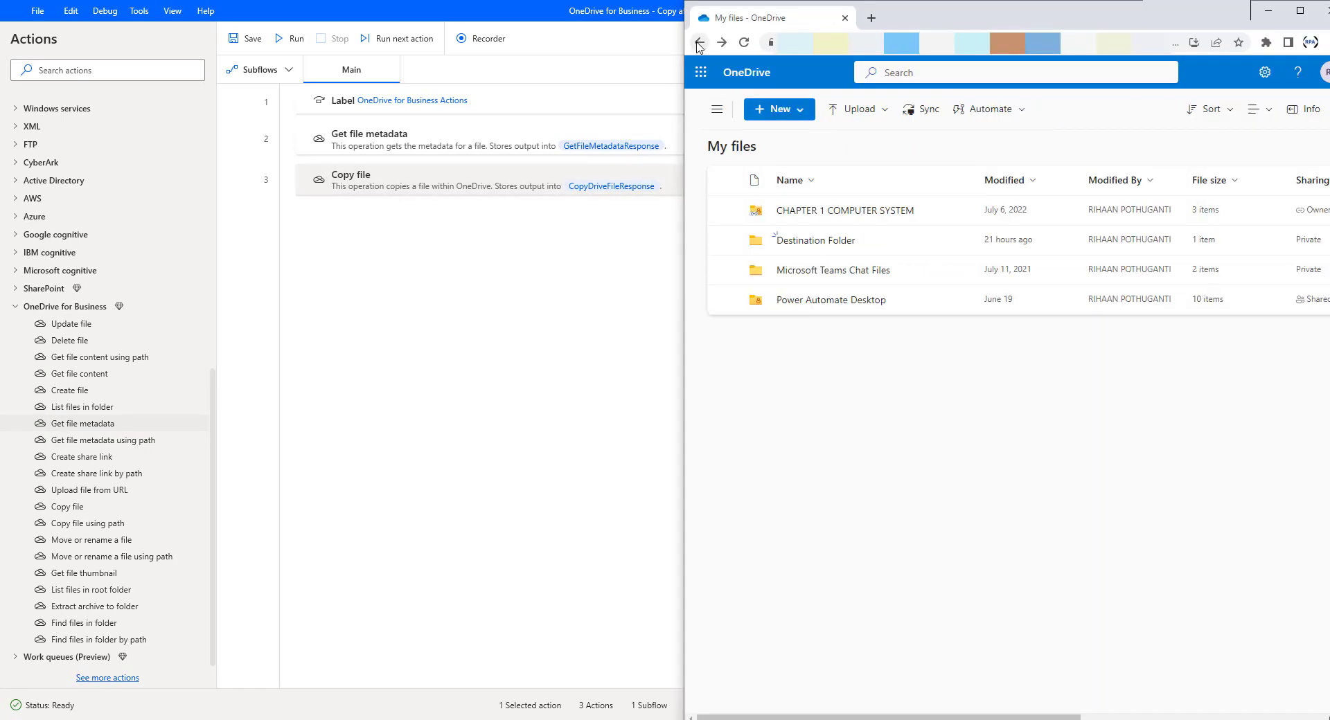
left_click(809, 240)
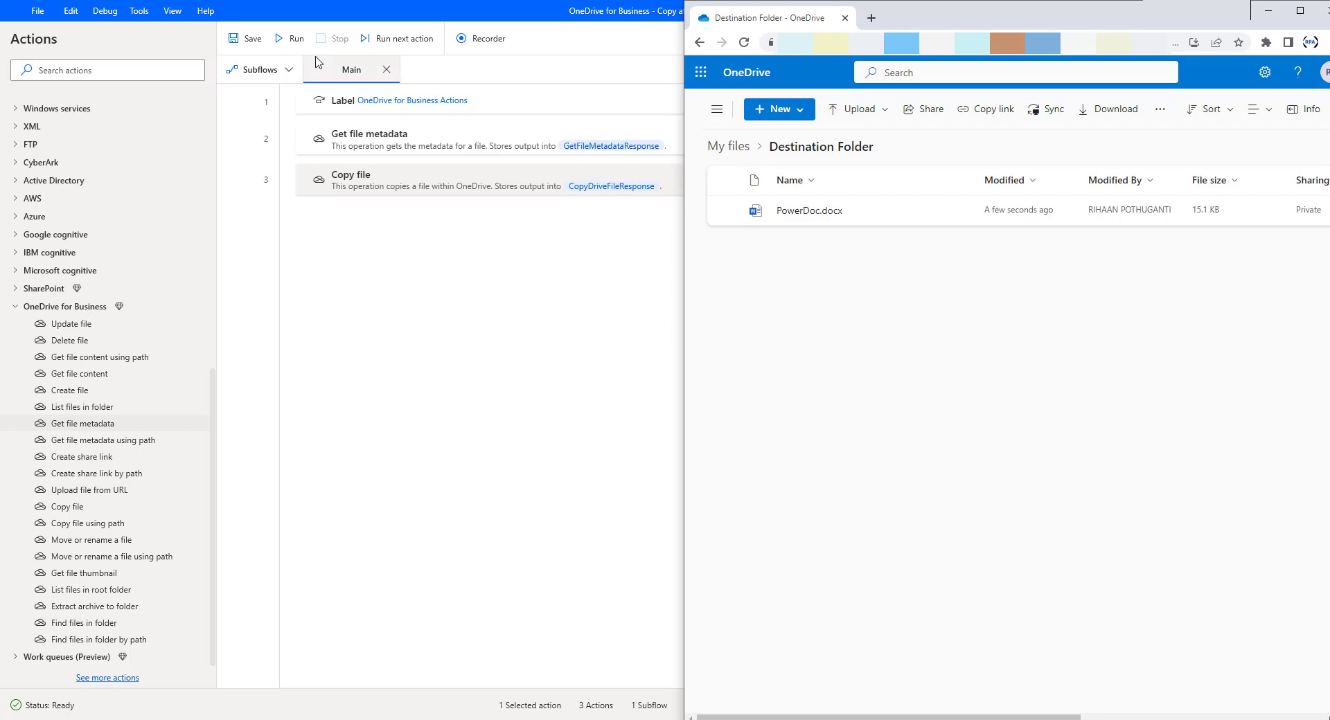
Run the flow and refresh Destination Folder to confirm PowerDocumetation.docx appears
left_click(284, 40)
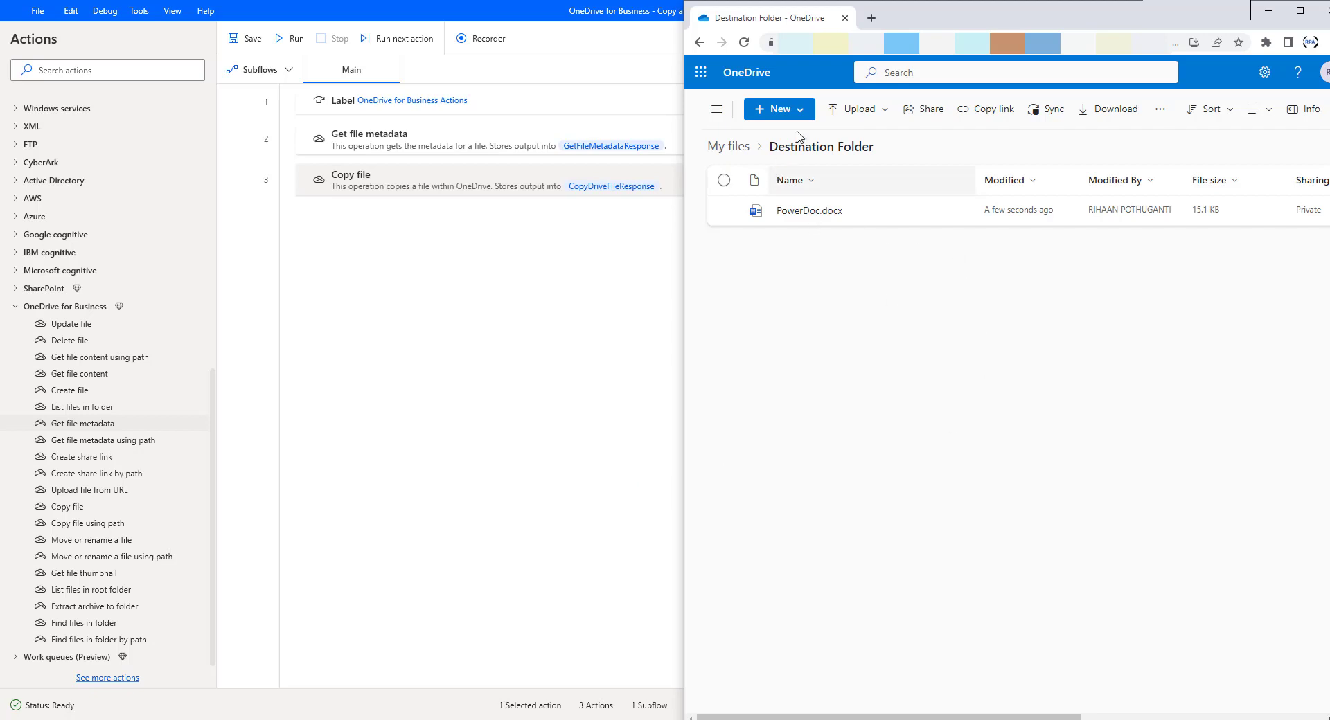
left_click(744, 42)
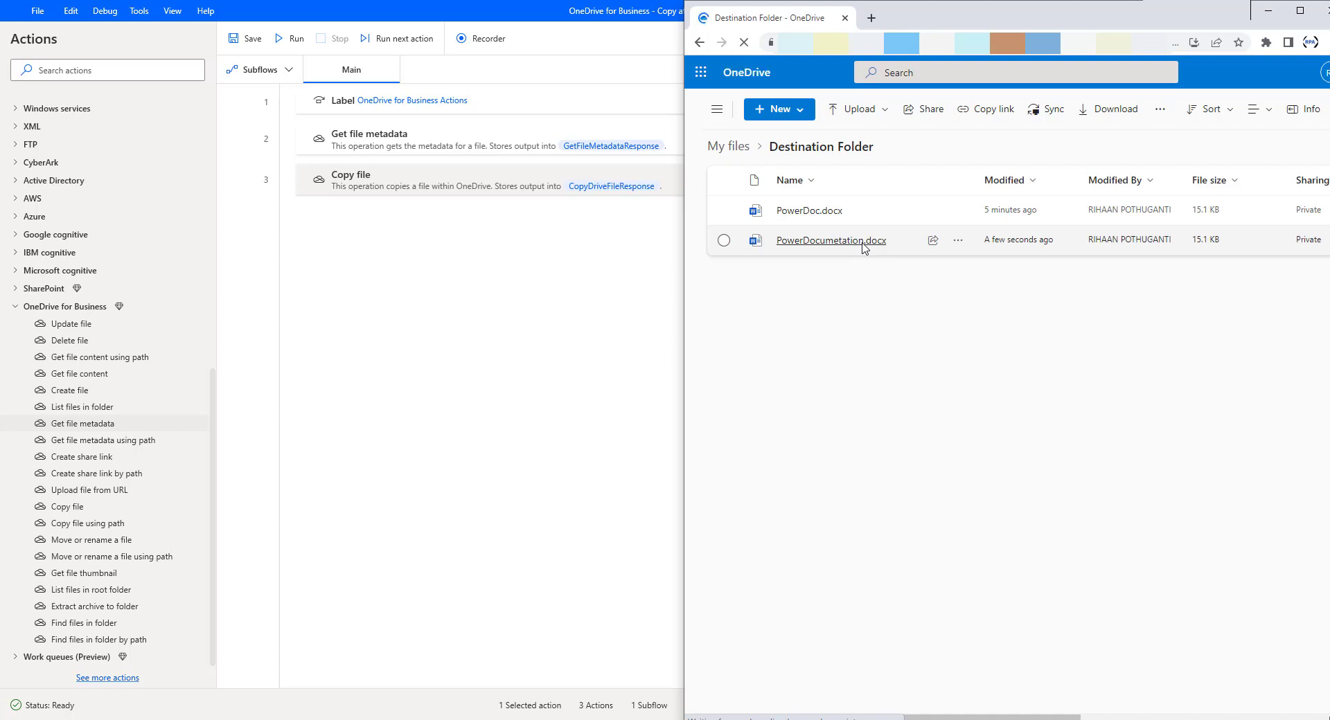
mouse_move(863, 244)
key("alt+Tab")
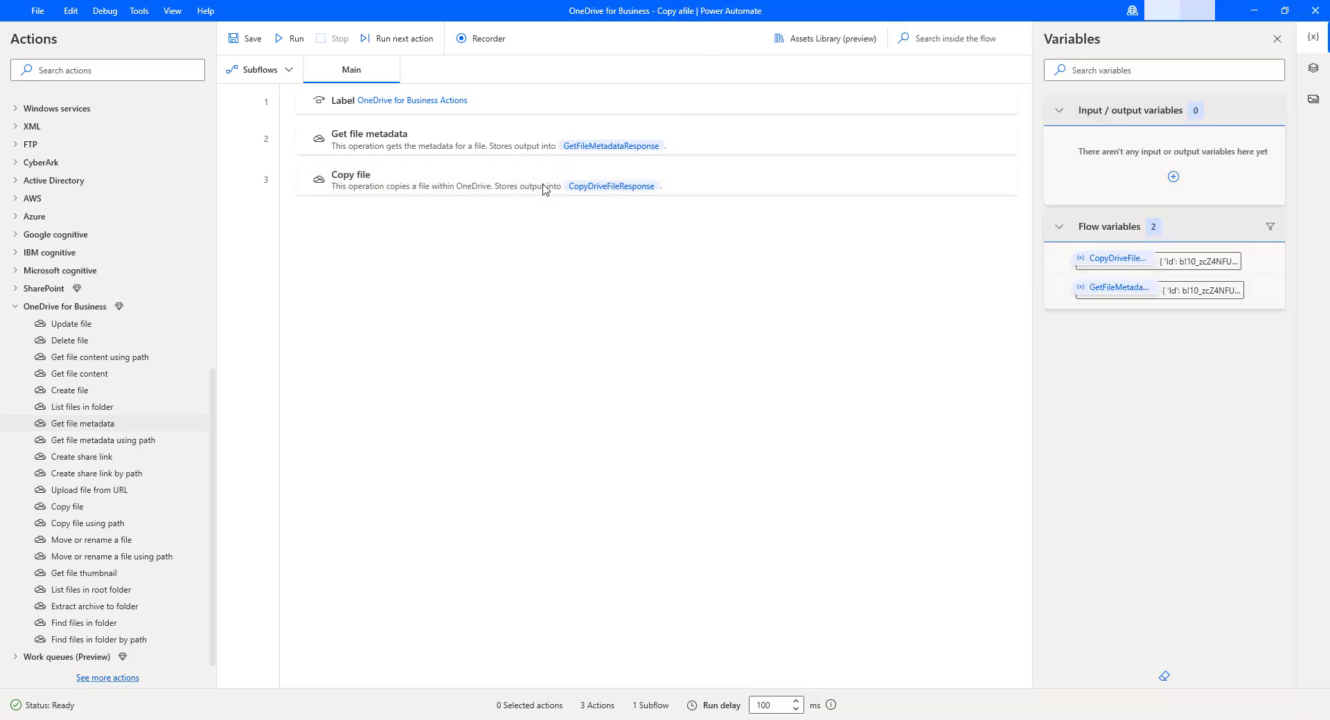
left_click(534, 181)
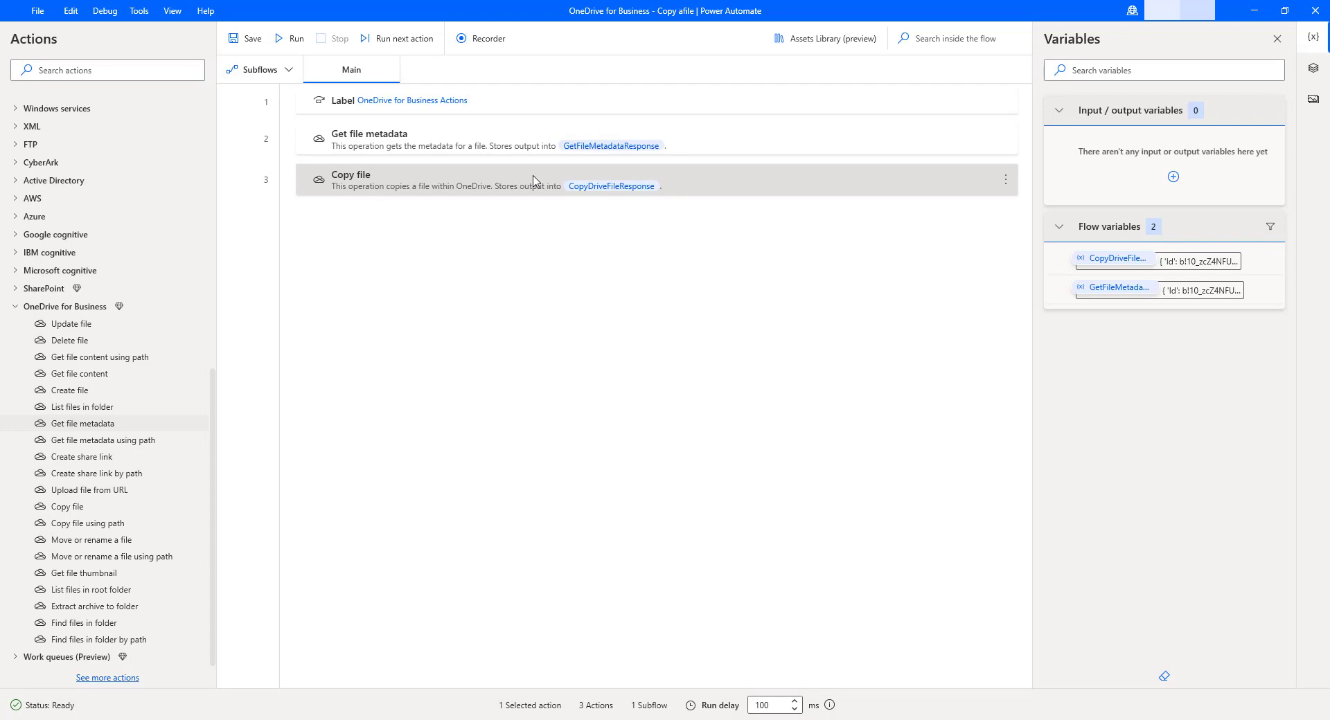
double_click(534, 181)
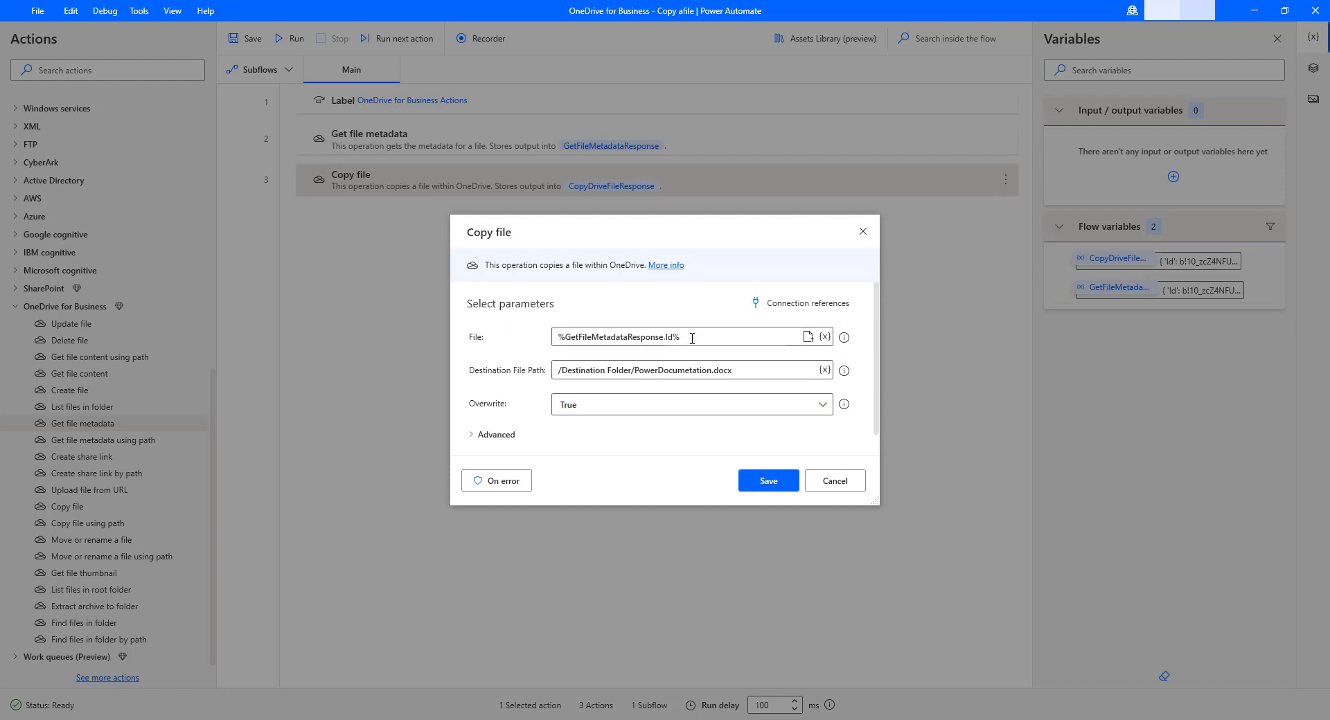
mouse_move(847, 340)
left_click(835, 482)
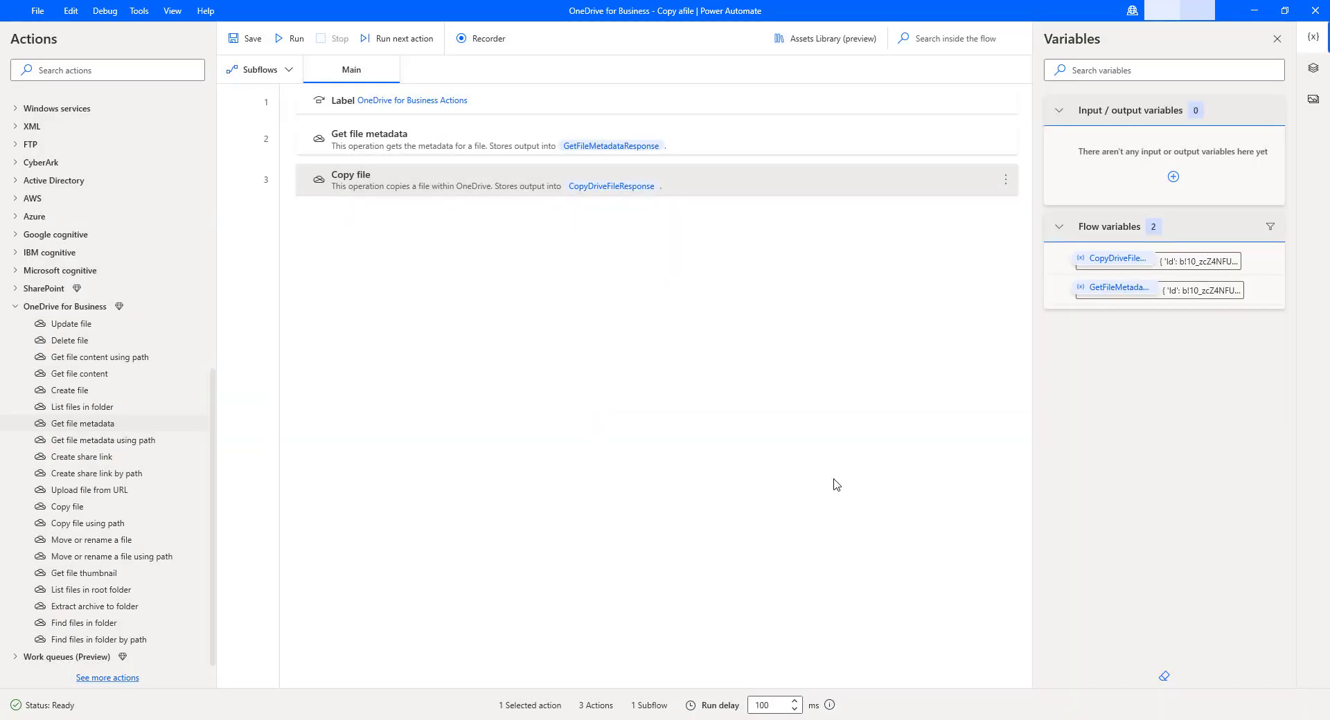